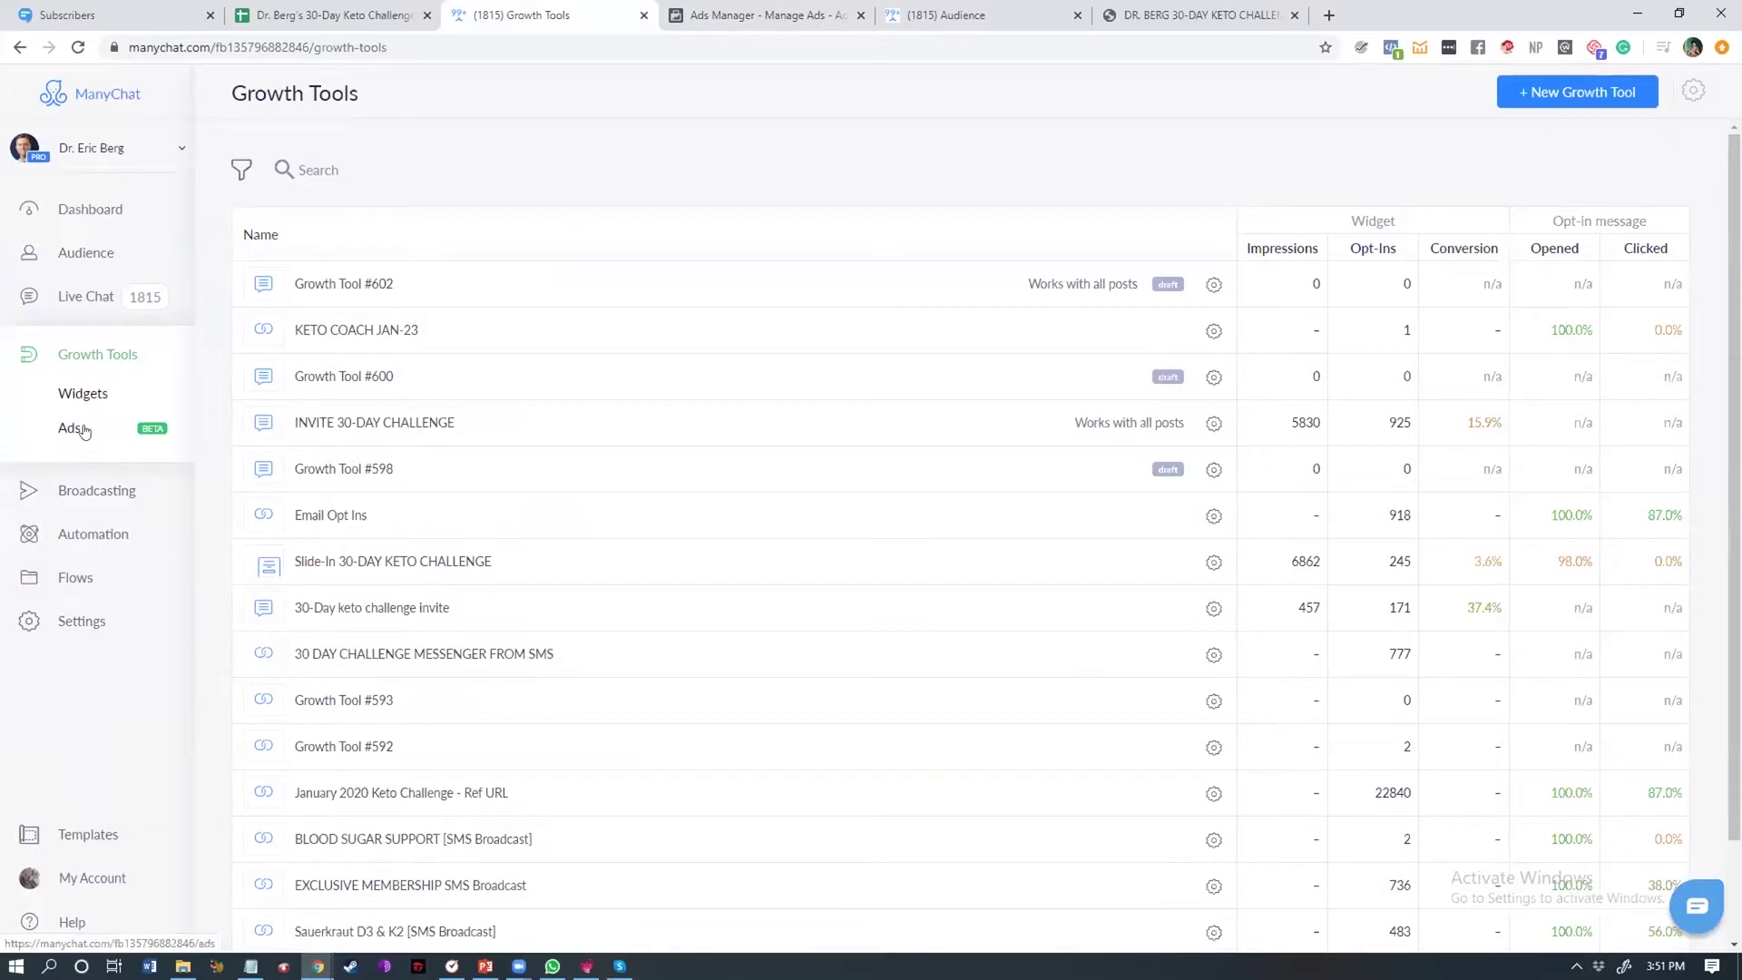
Start a new ad from the Growth Tools ads list, using the DrBergWorkshop.com ad account
left_click(81, 429)
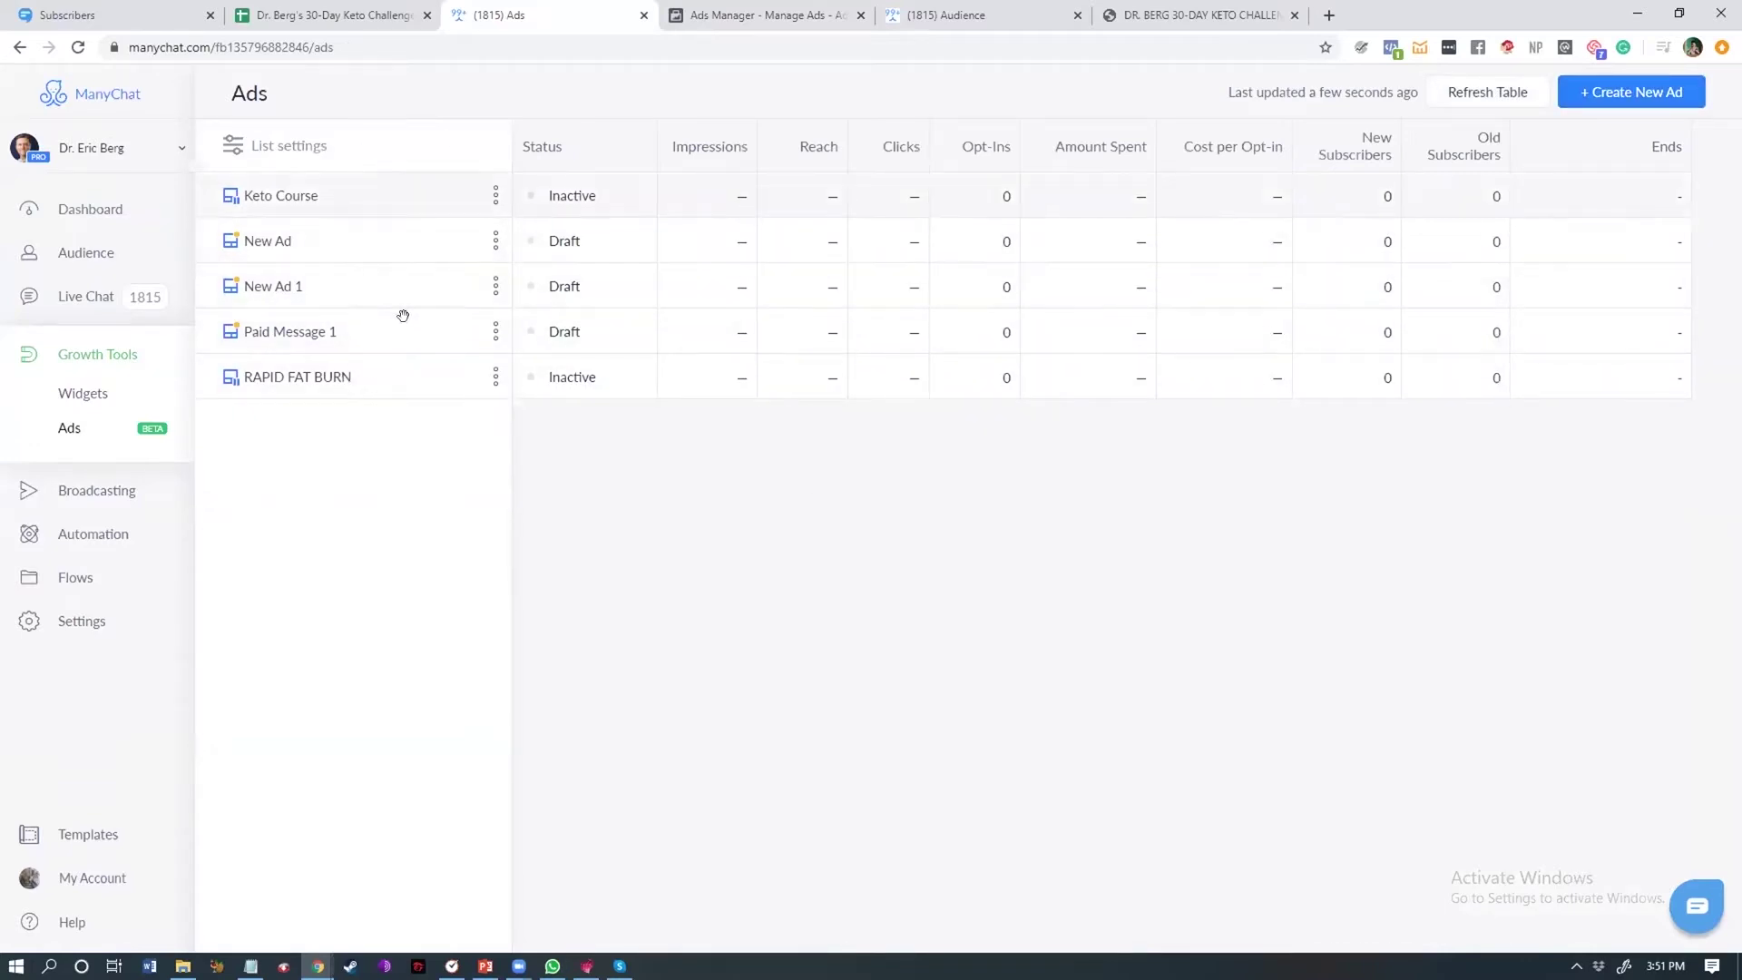
left_click(1664, 100)
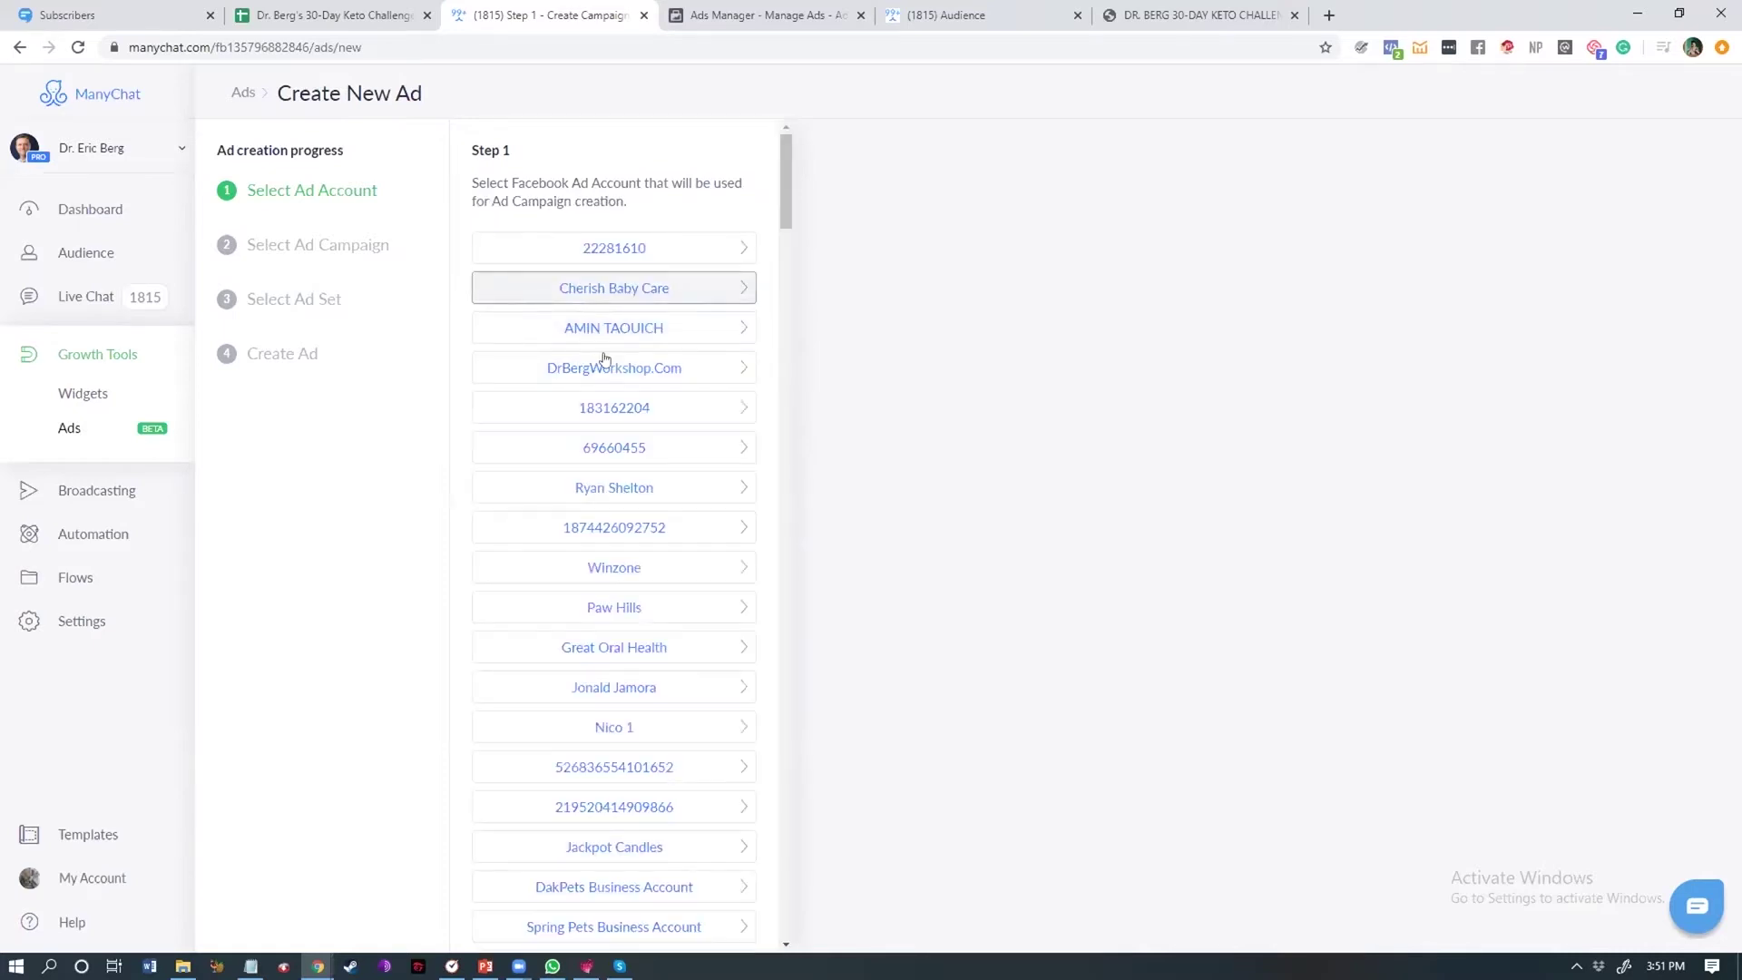
left_click(604, 369)
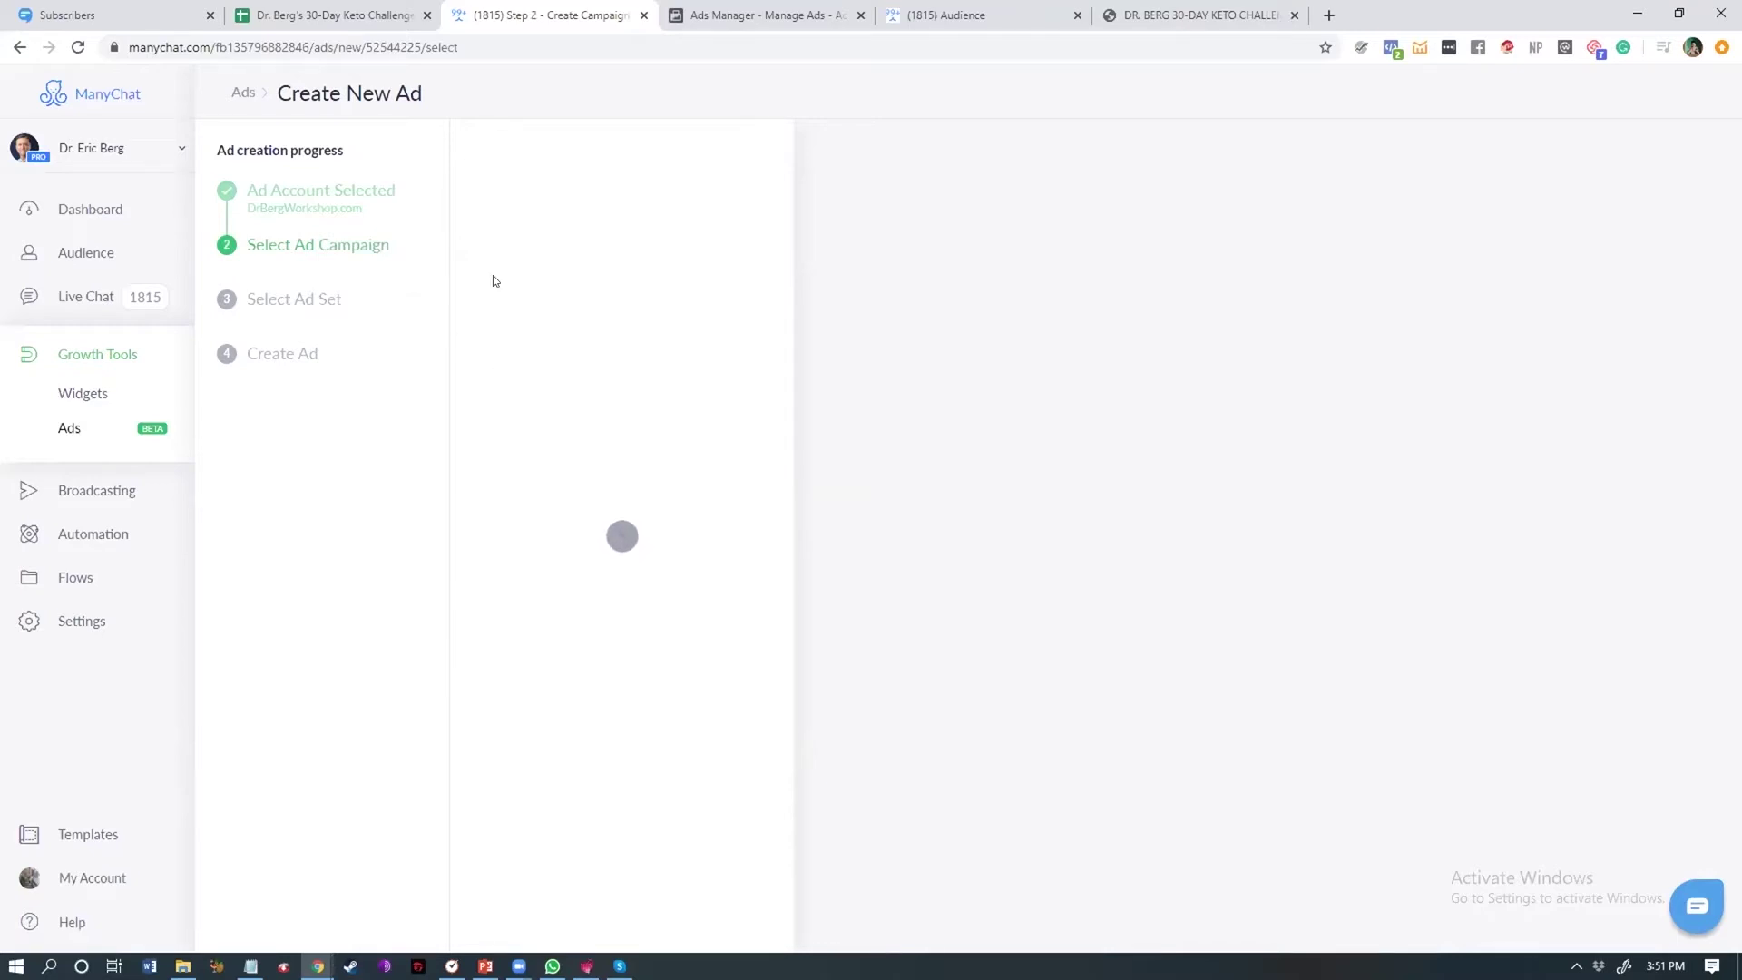
Create a new campaign of the recommended Messages type and start a new ad set in it
left_click(605, 238)
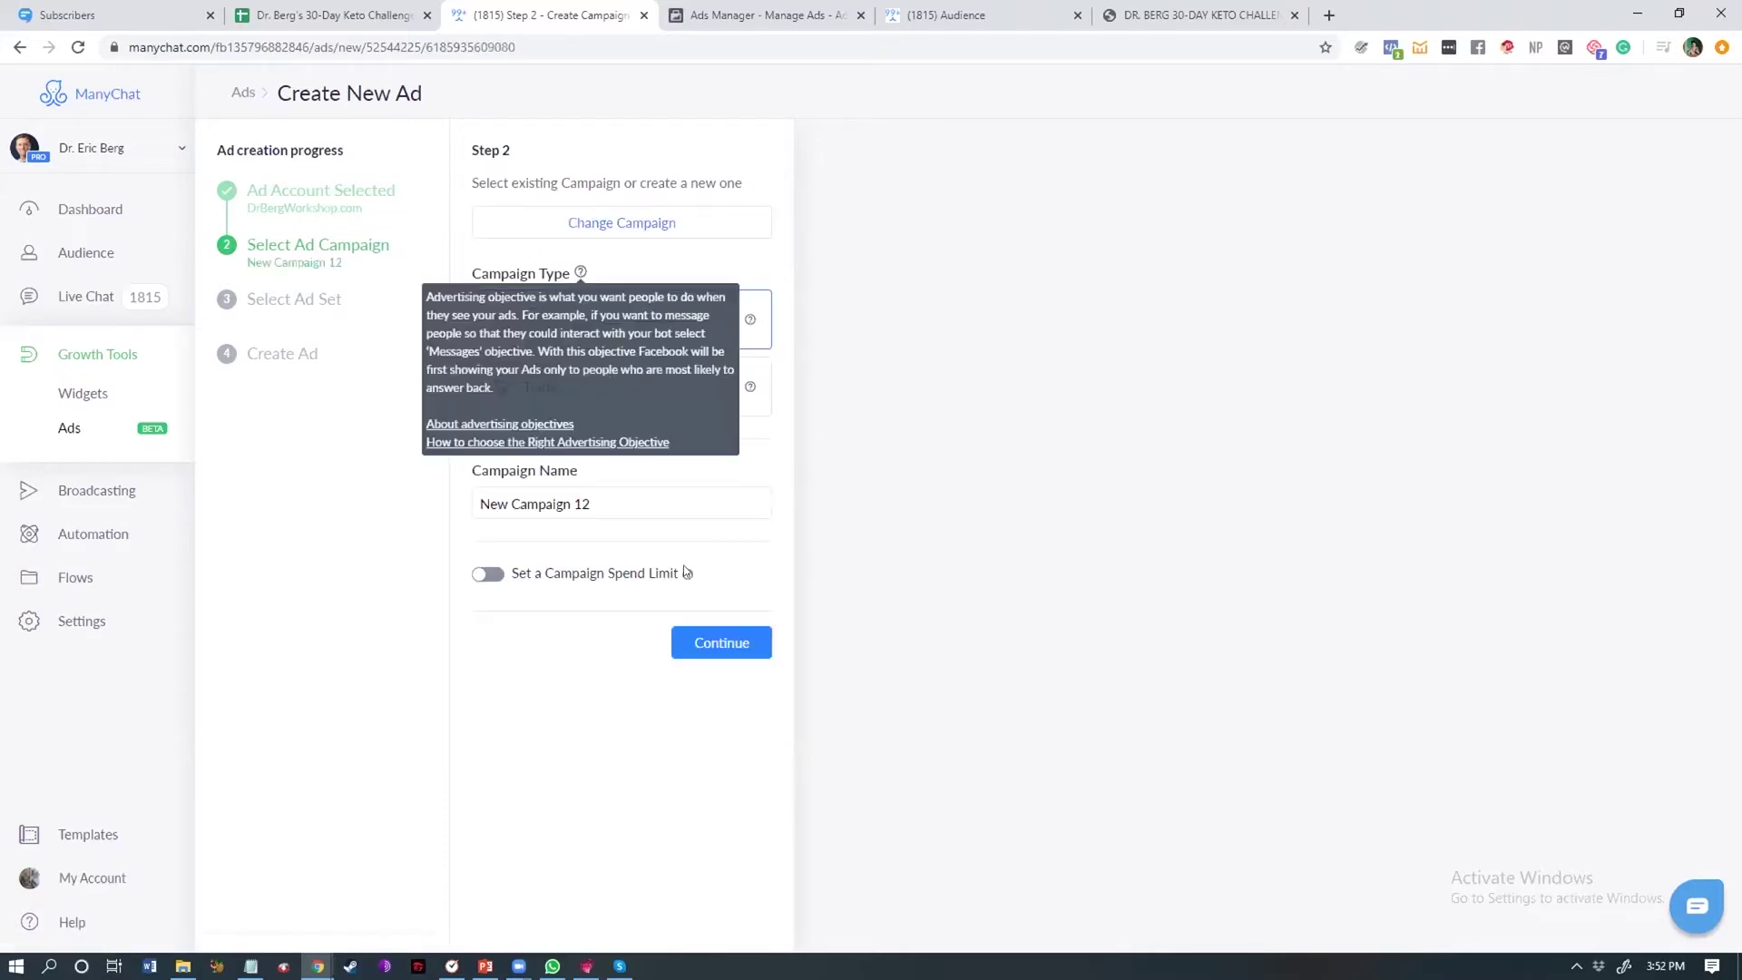
left_click(675, 643)
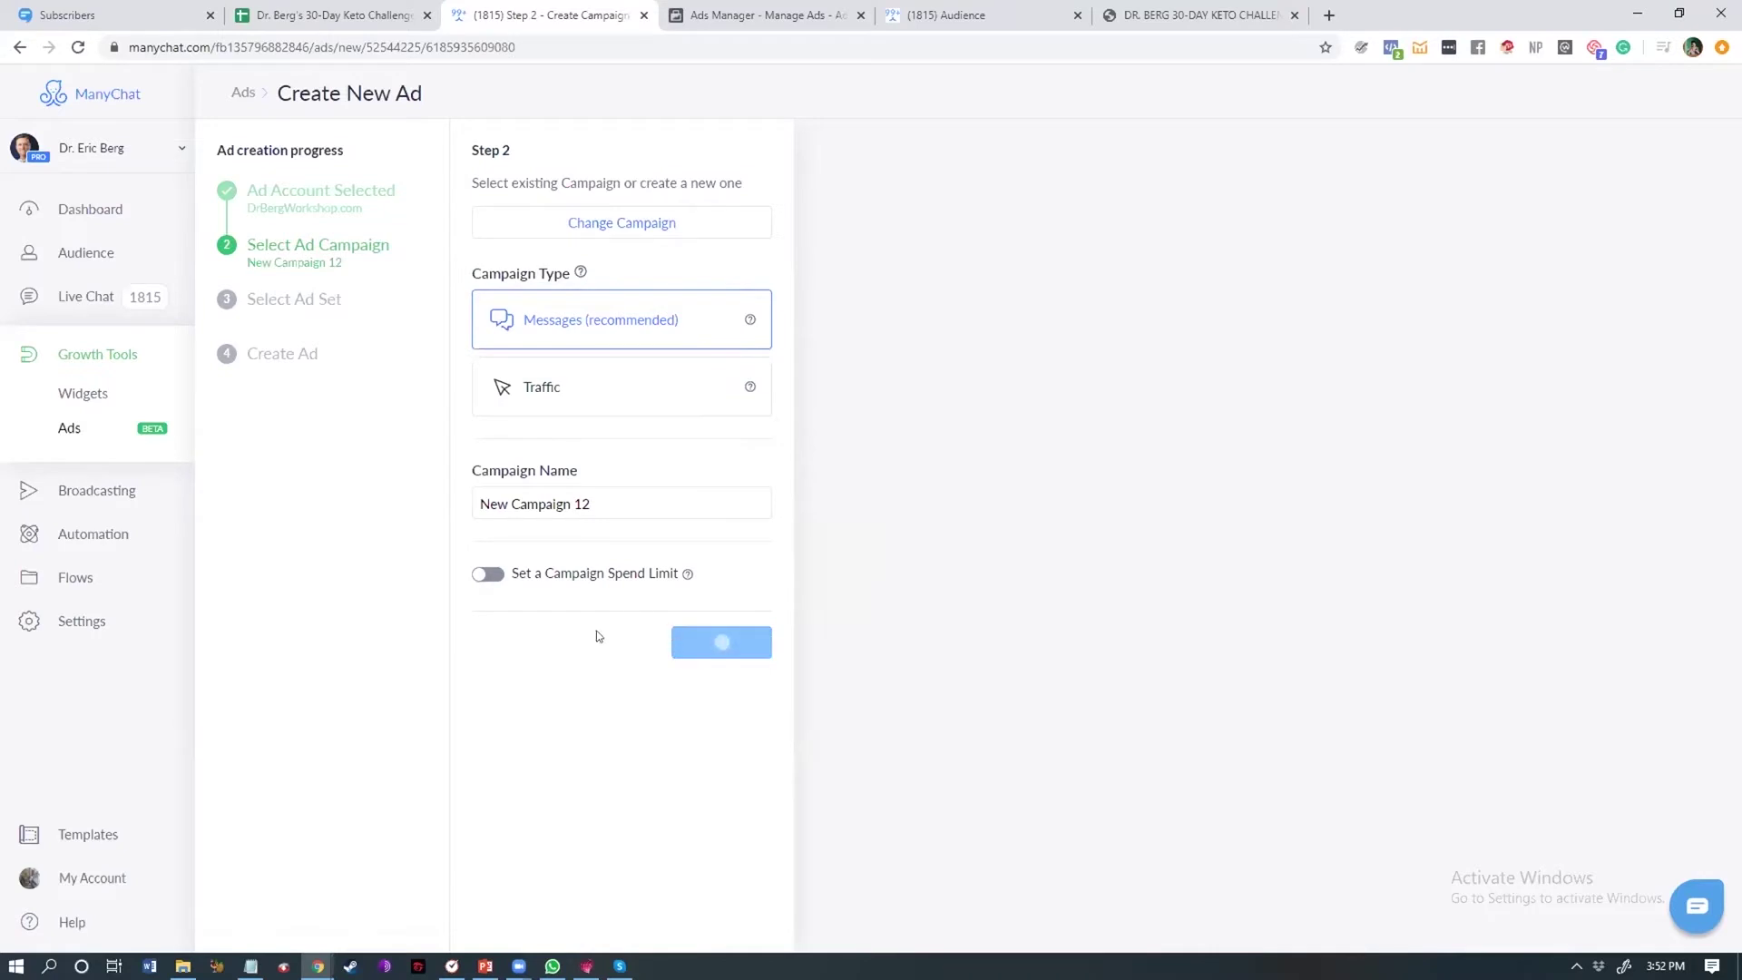
left_click(572, 296)
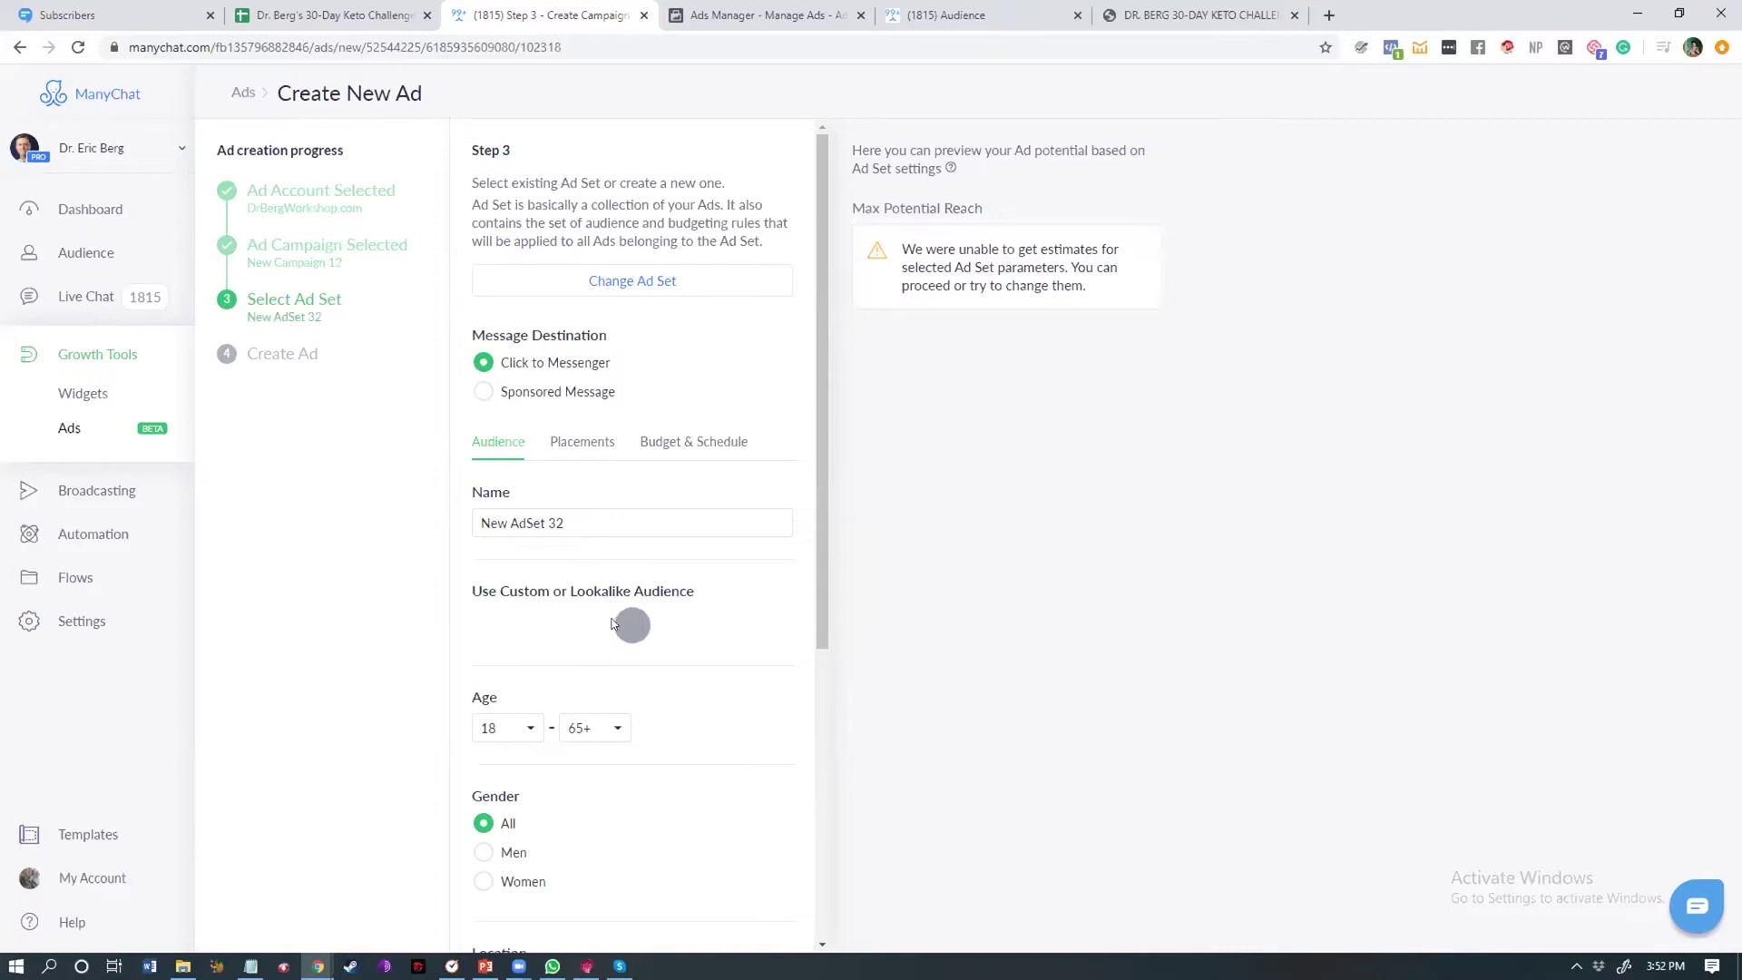
Start creating a new custom or lookalike audience from the ad set's audience settings
scroll(757, 595, "down", 2)
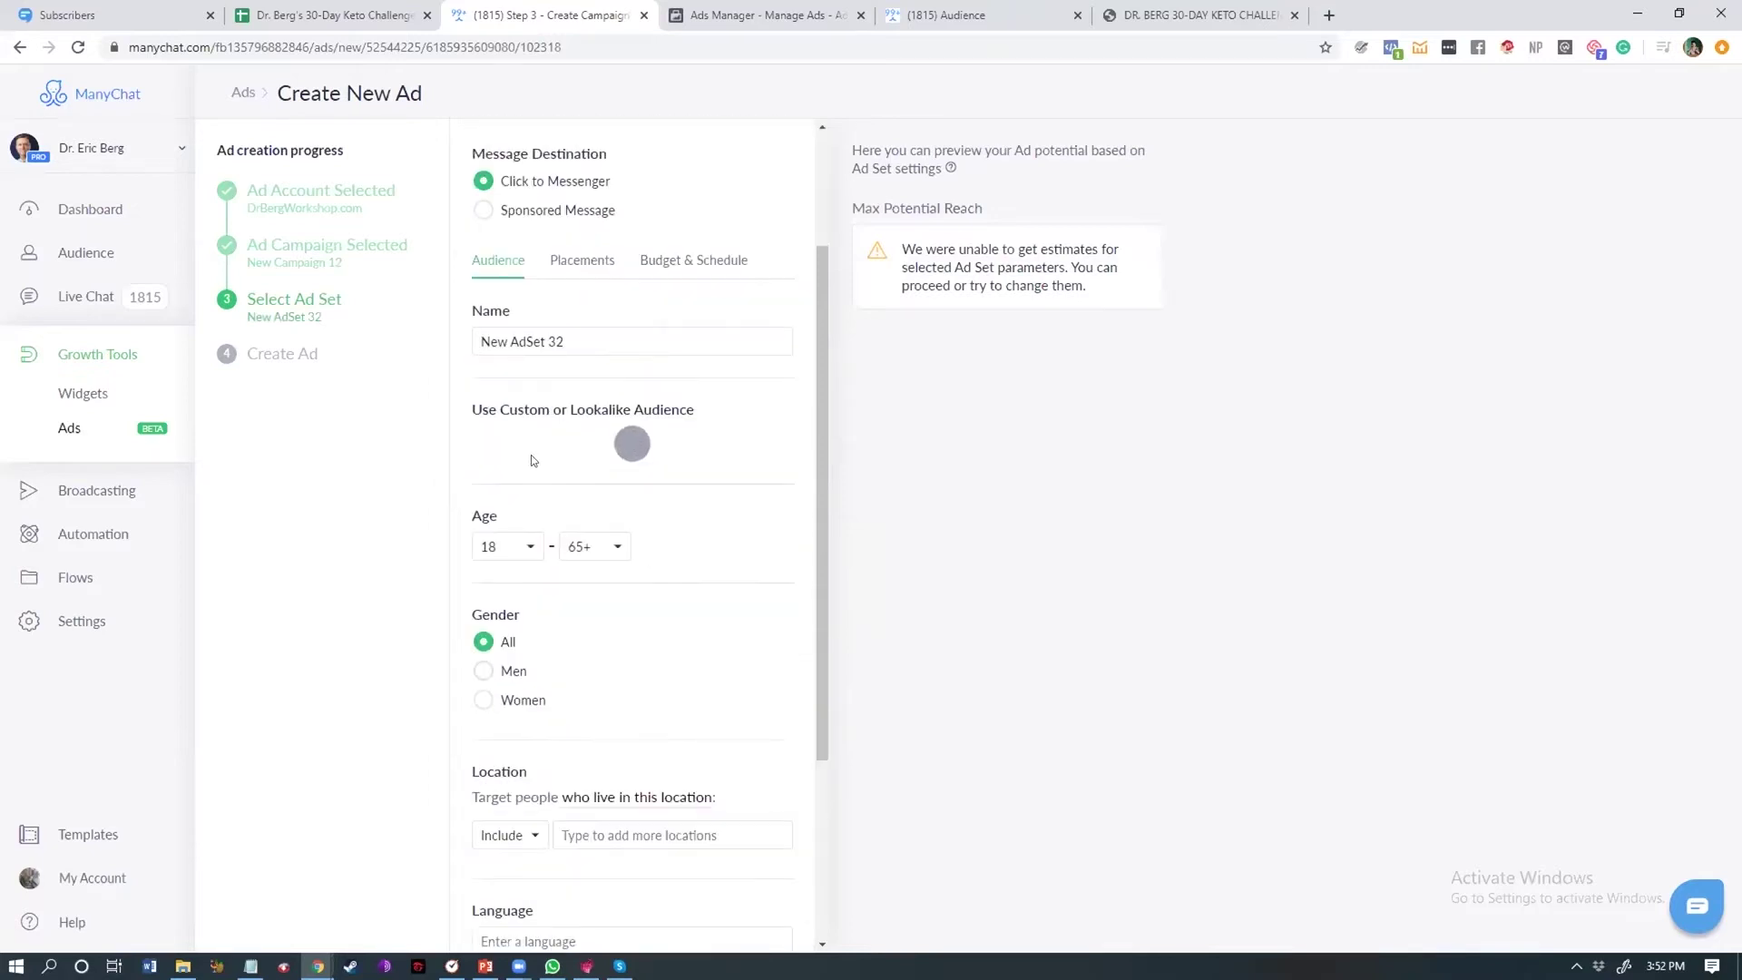
left_click_drag(485, 412, 694, 405)
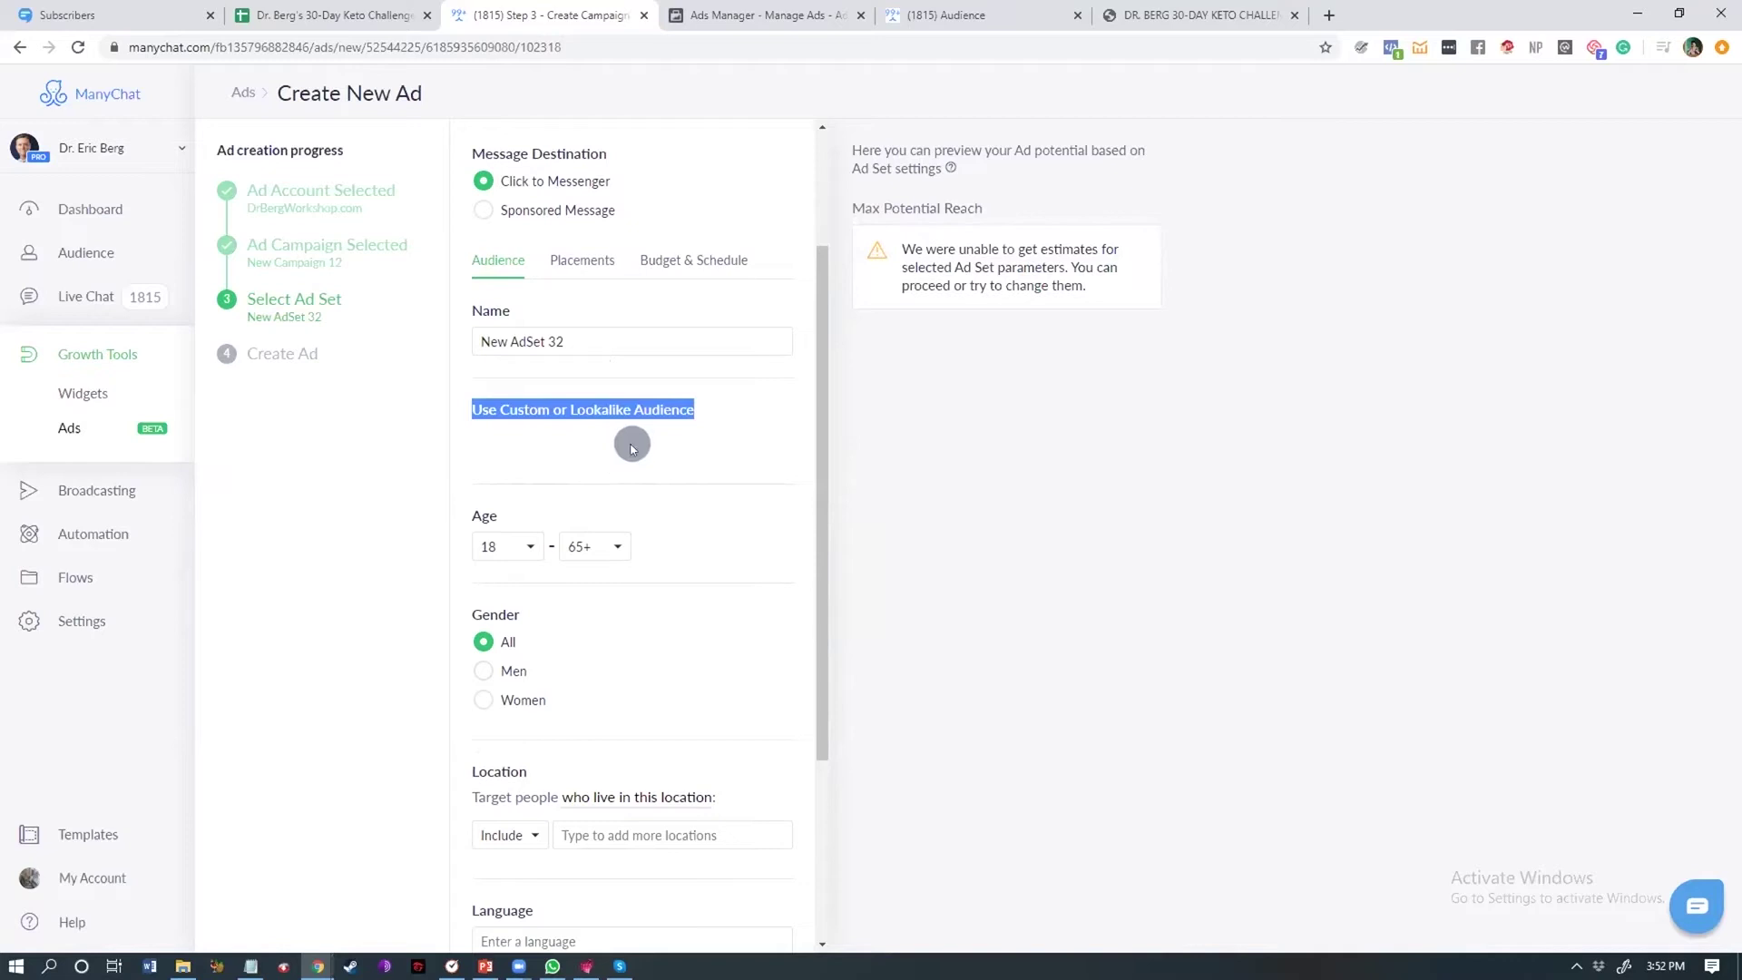
scroll(662, 560, "up", 1)
left_click(661, 560)
scroll(651, 599, "down", 2)
scroll(649, 615, "down", 2)
scroll(704, 372, "up", 3)
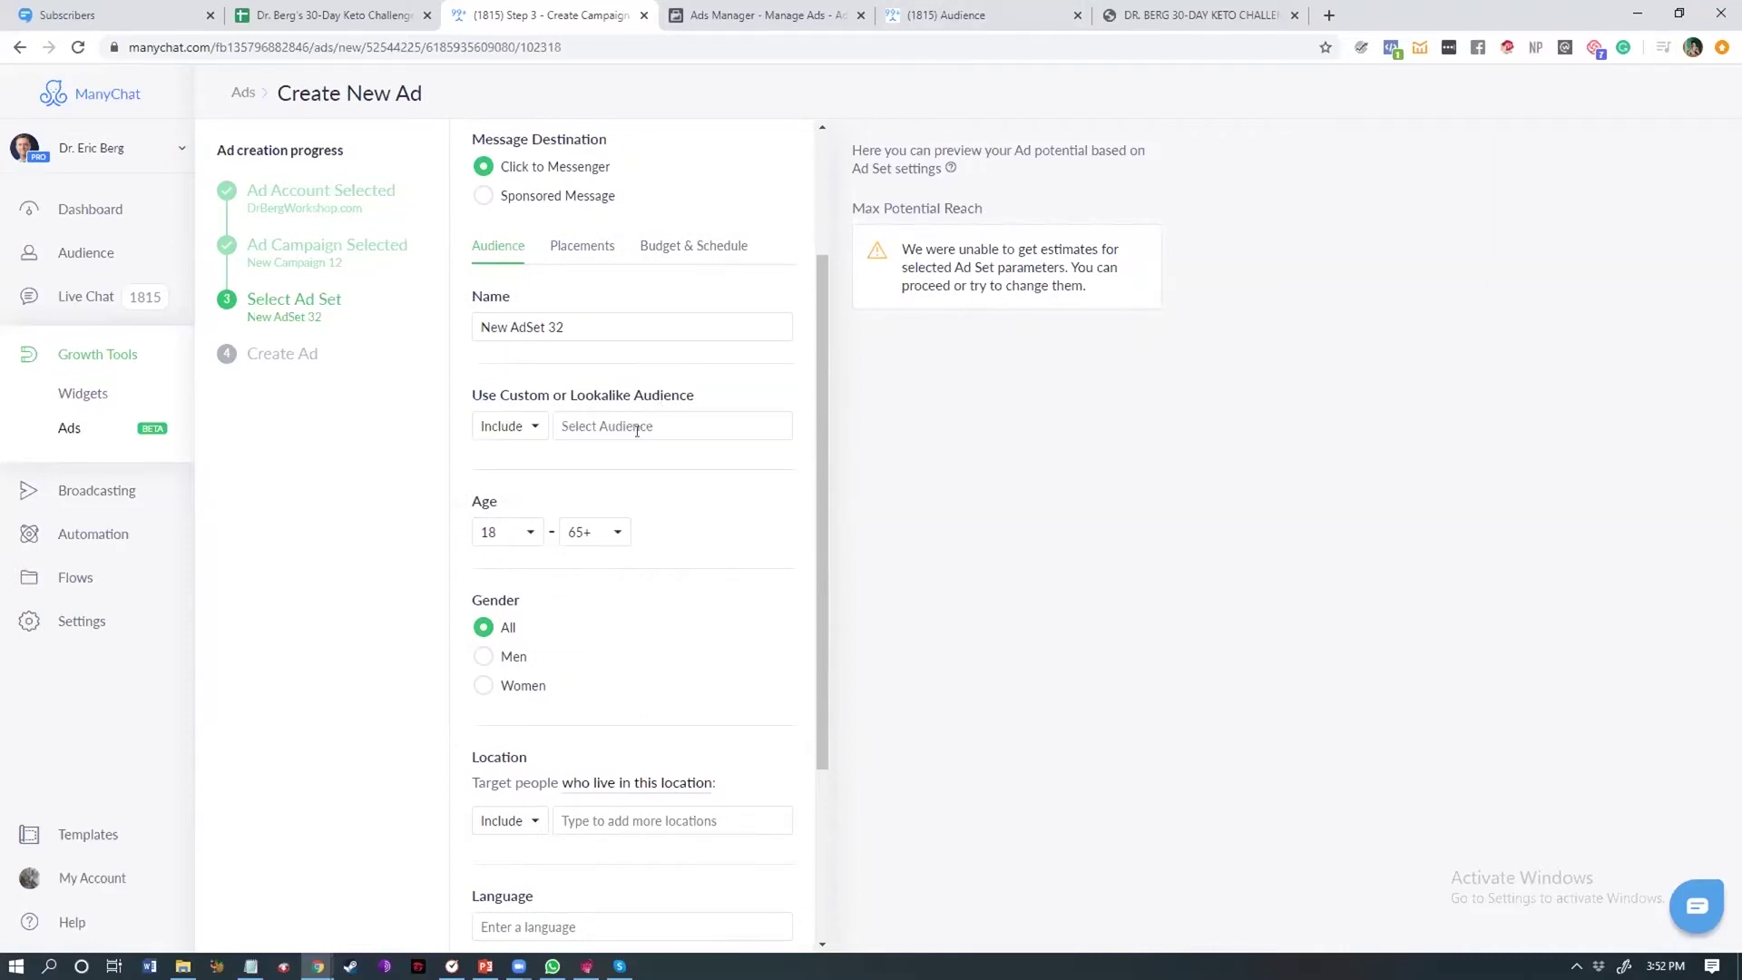
left_click(637, 427)
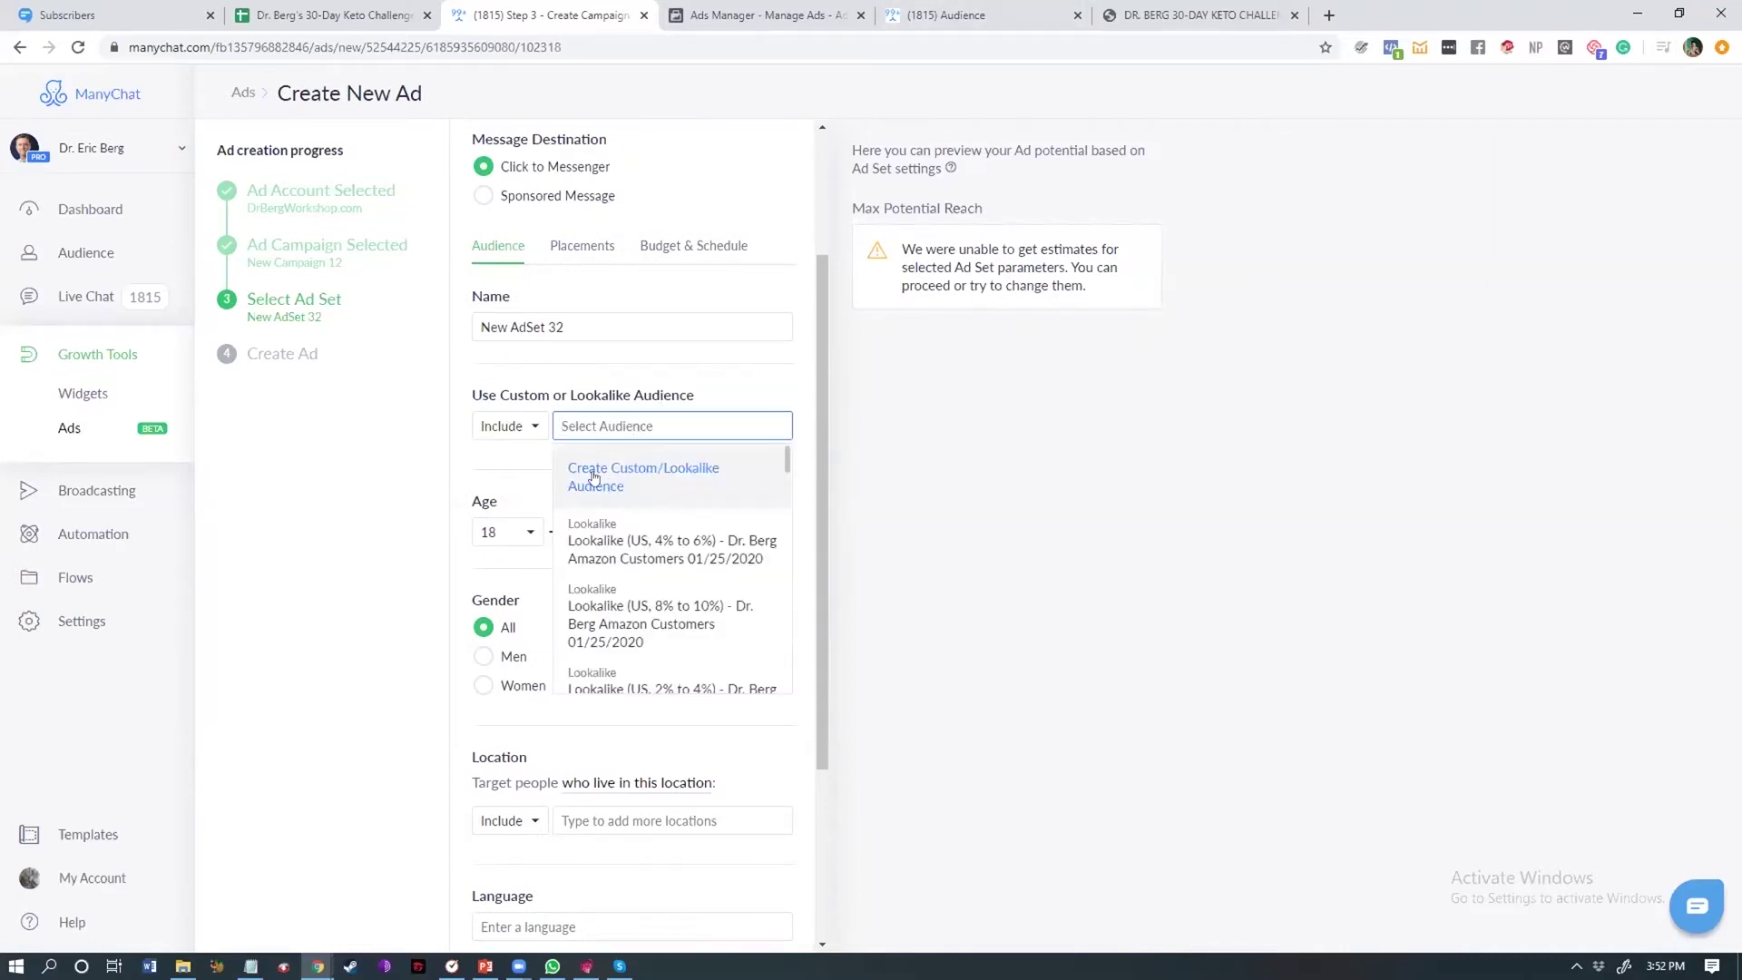
left_click(648, 481)
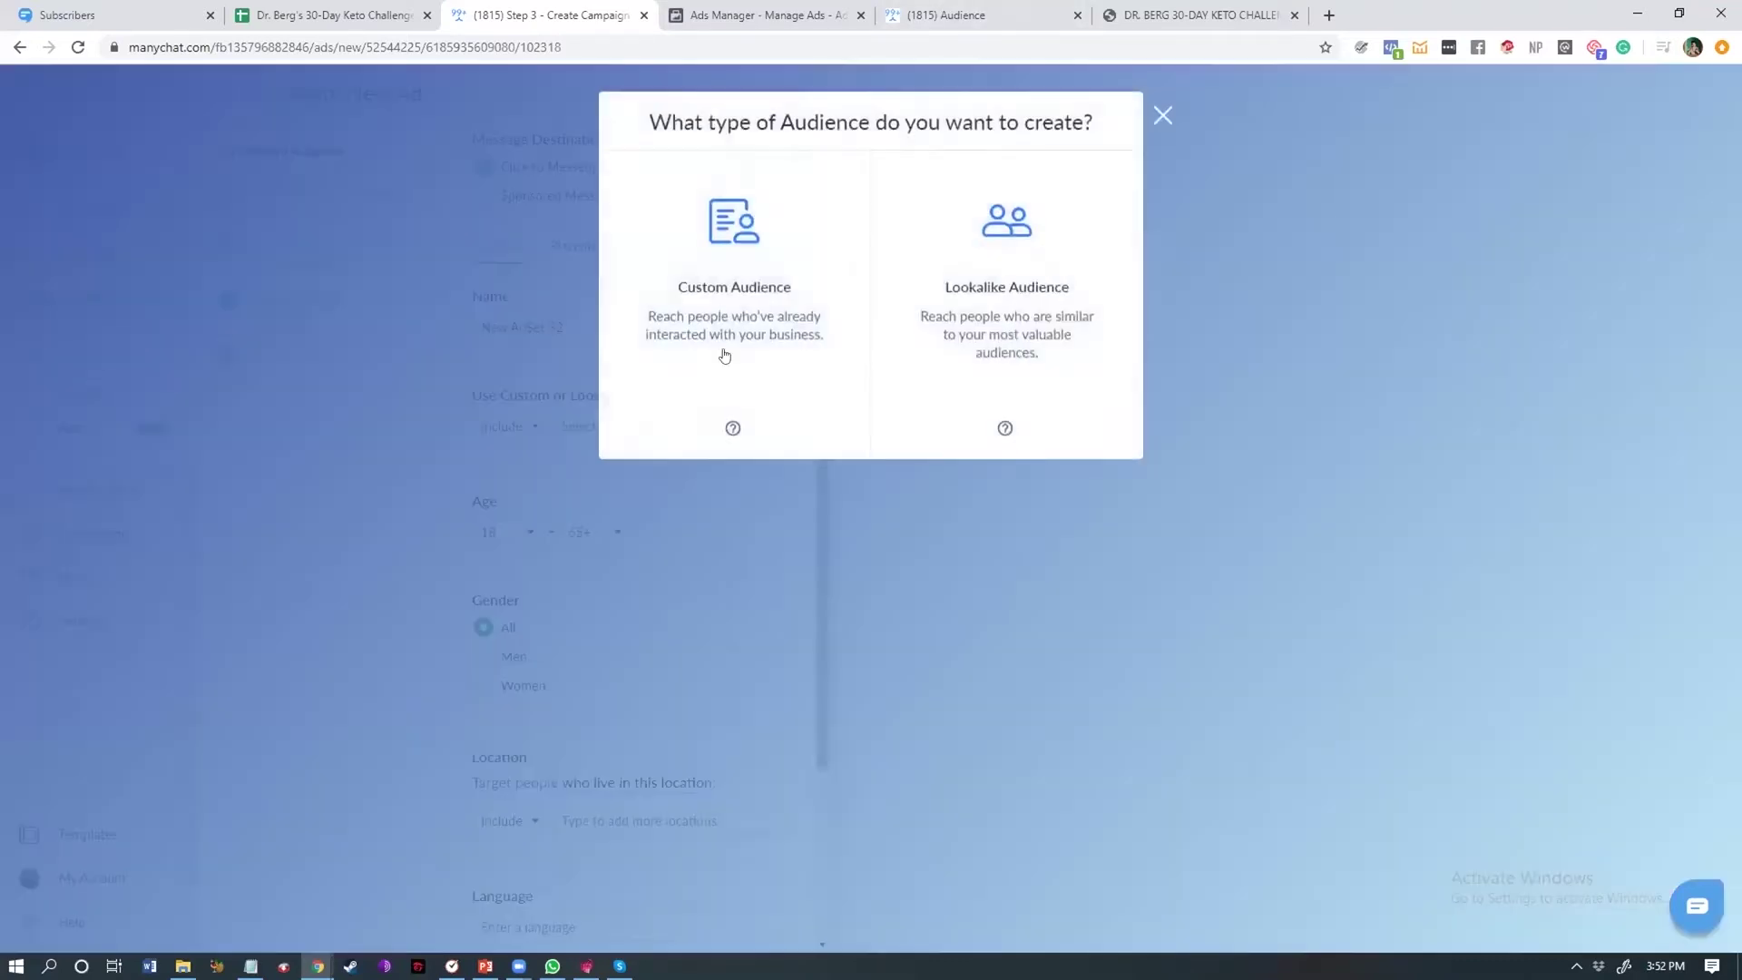
Choose a custom audience, name it Facebook SAMPLE and continue to the subscriber selection
left_click(713, 297)
left_click(702, 247)
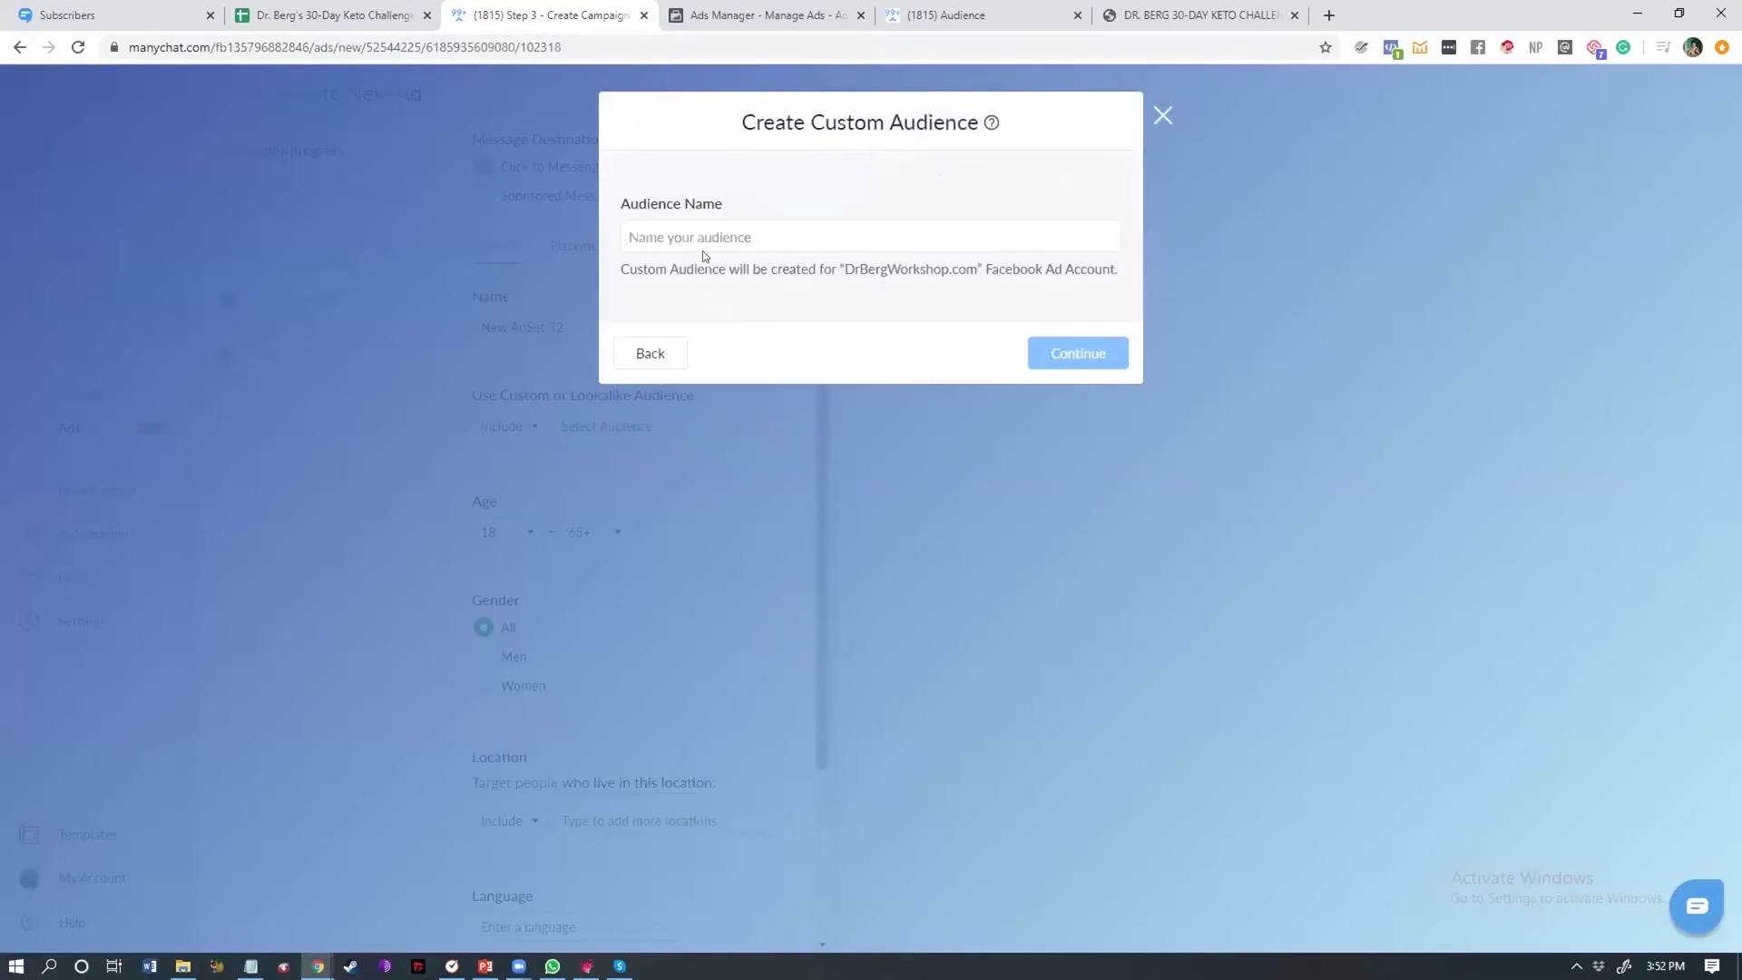
type("Facebook SAMPLE")
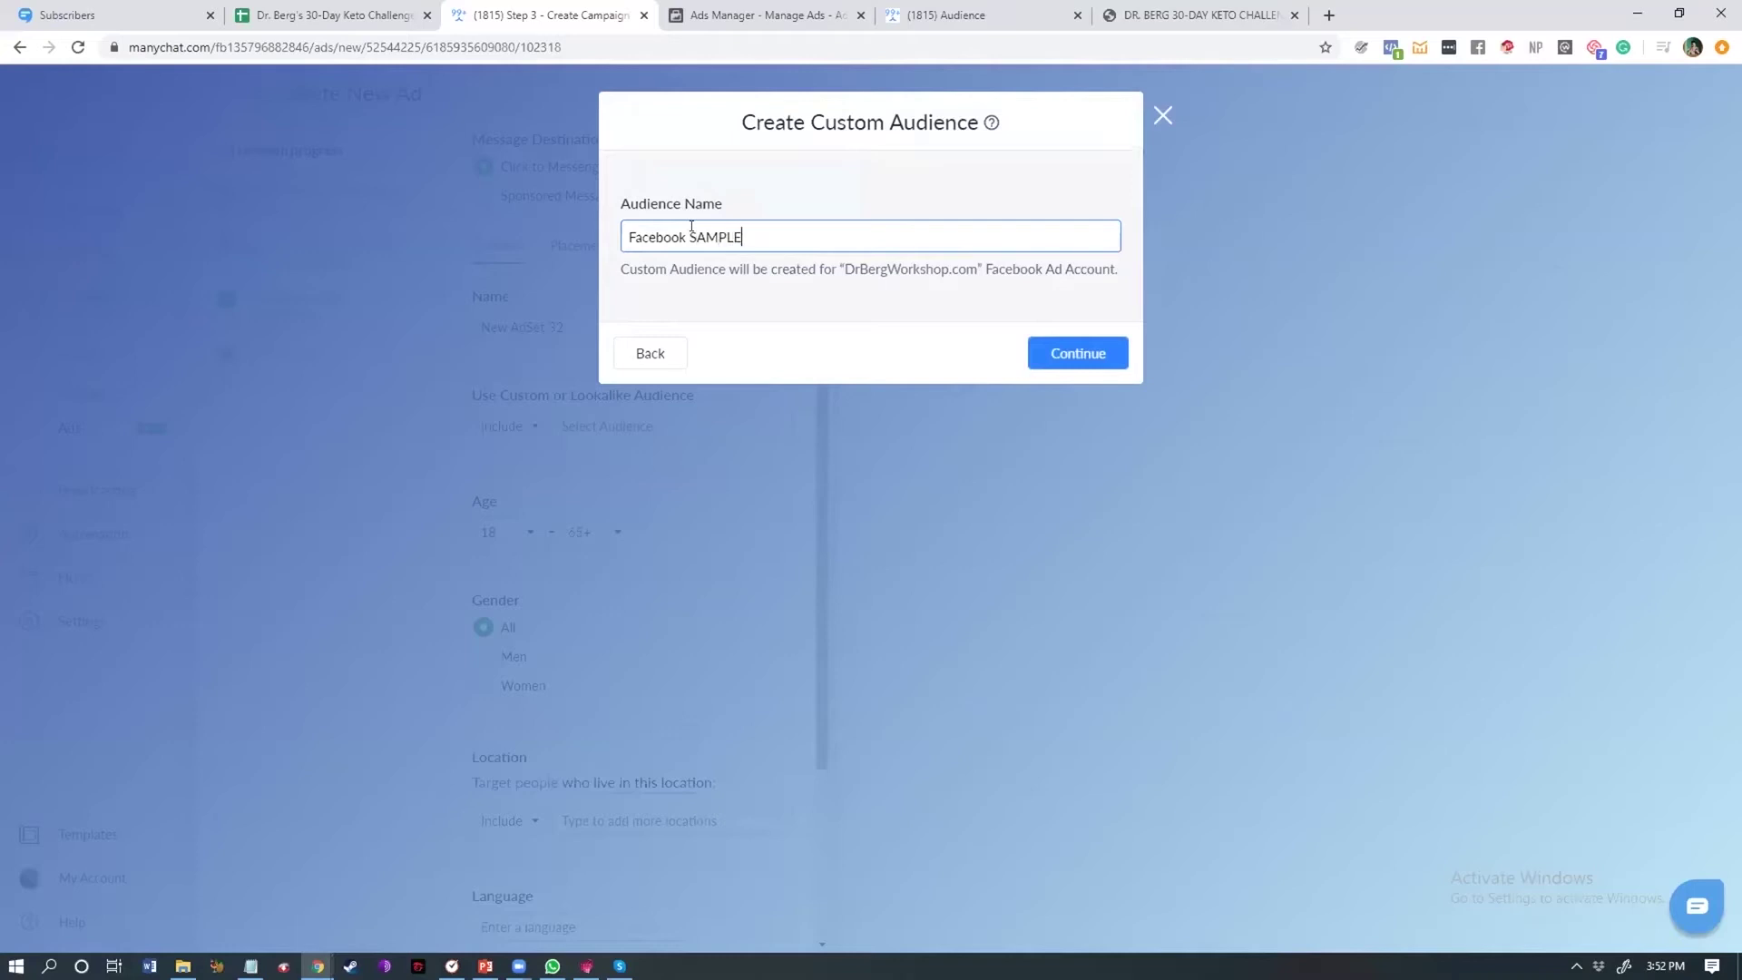
key("ctrl+a")
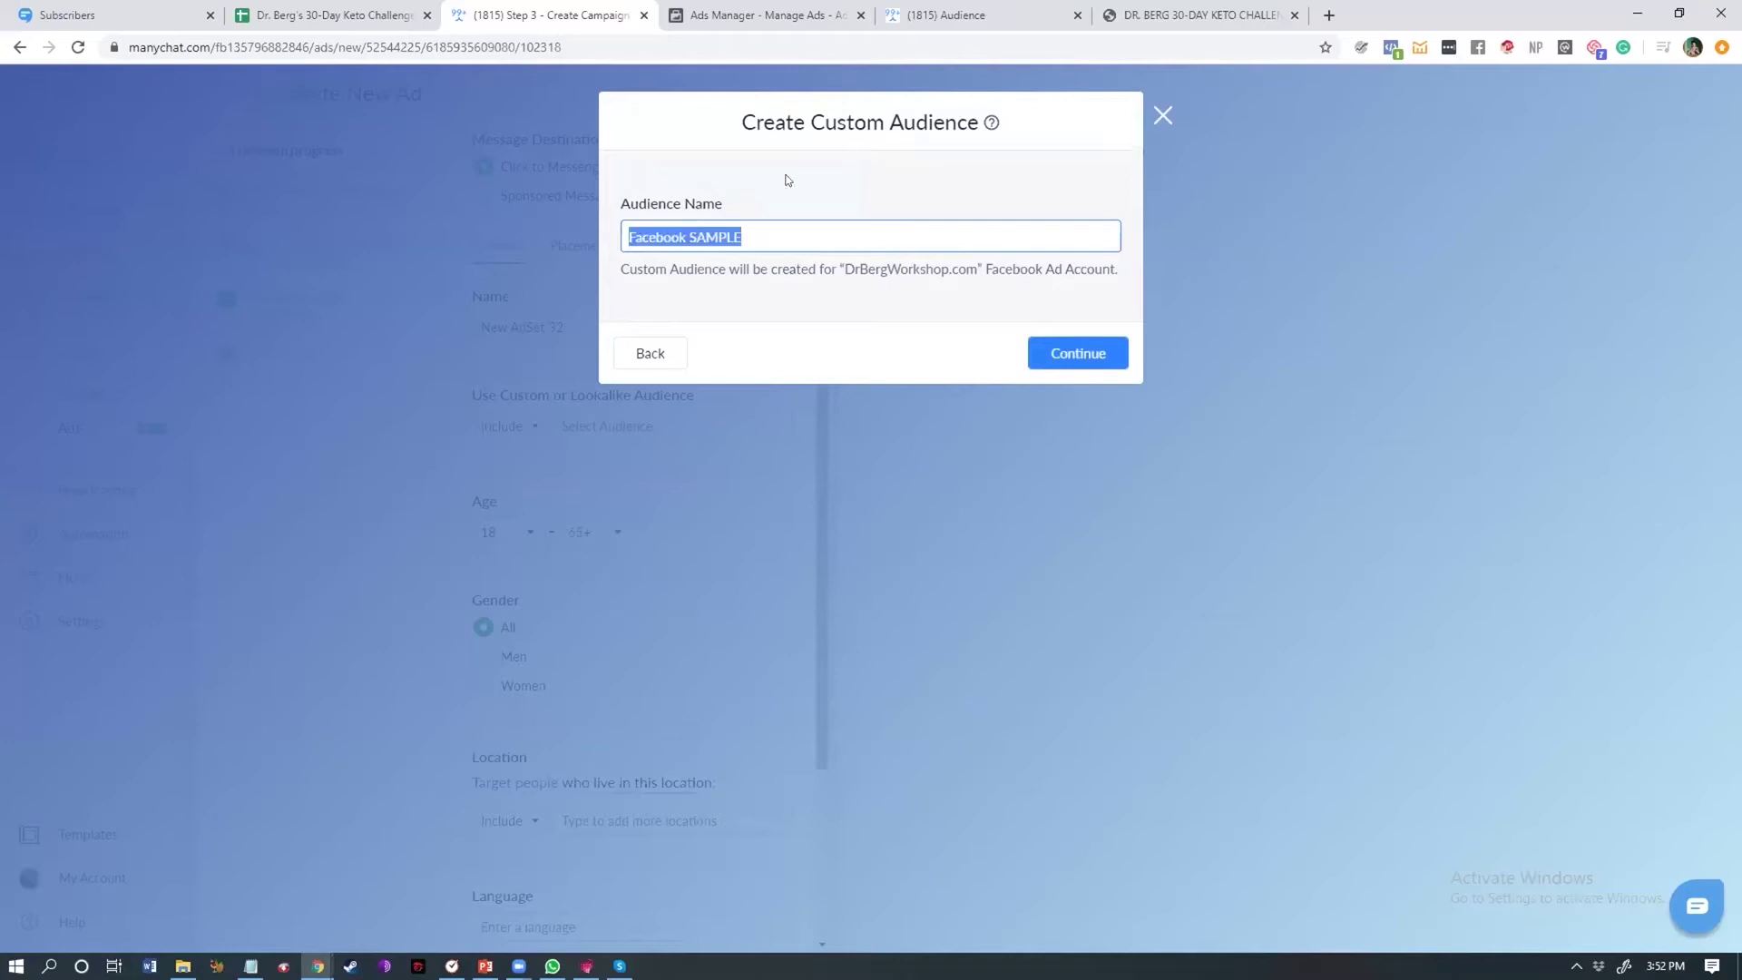
left_click(1076, 353)
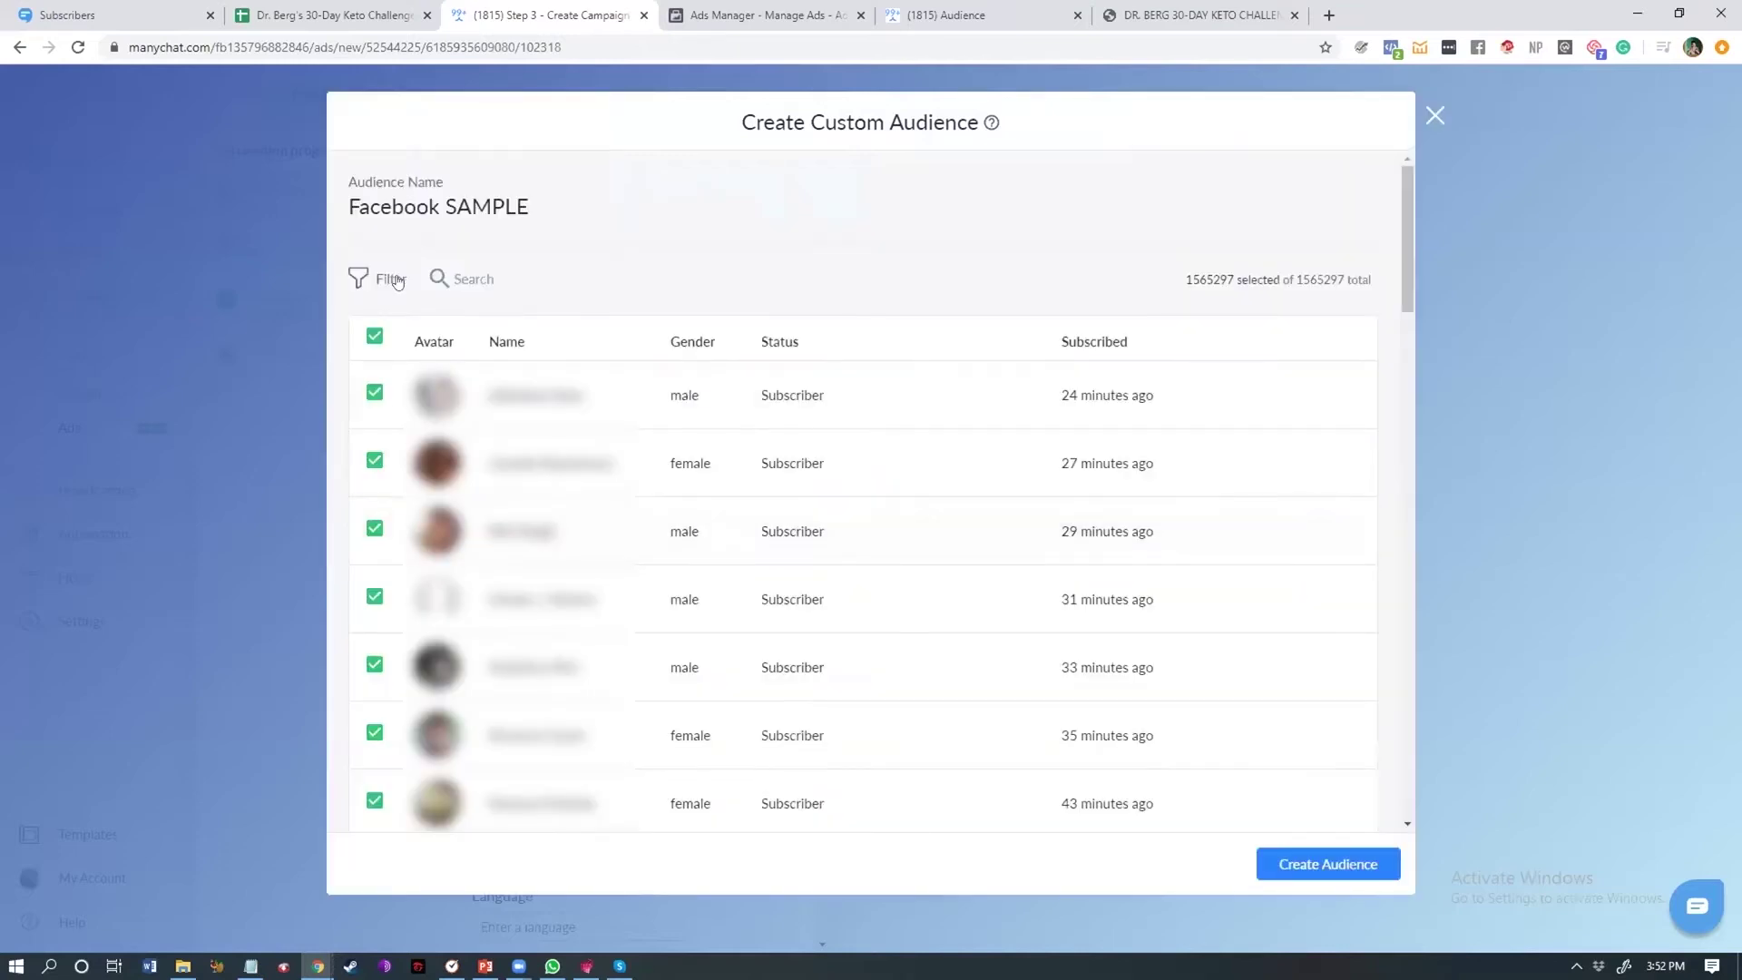
Filter the subscribers by the tag JOINED 30 DAY KETO CHALLENGE and create the custom audience from them
left_click(360, 273)
left_click(426, 335)
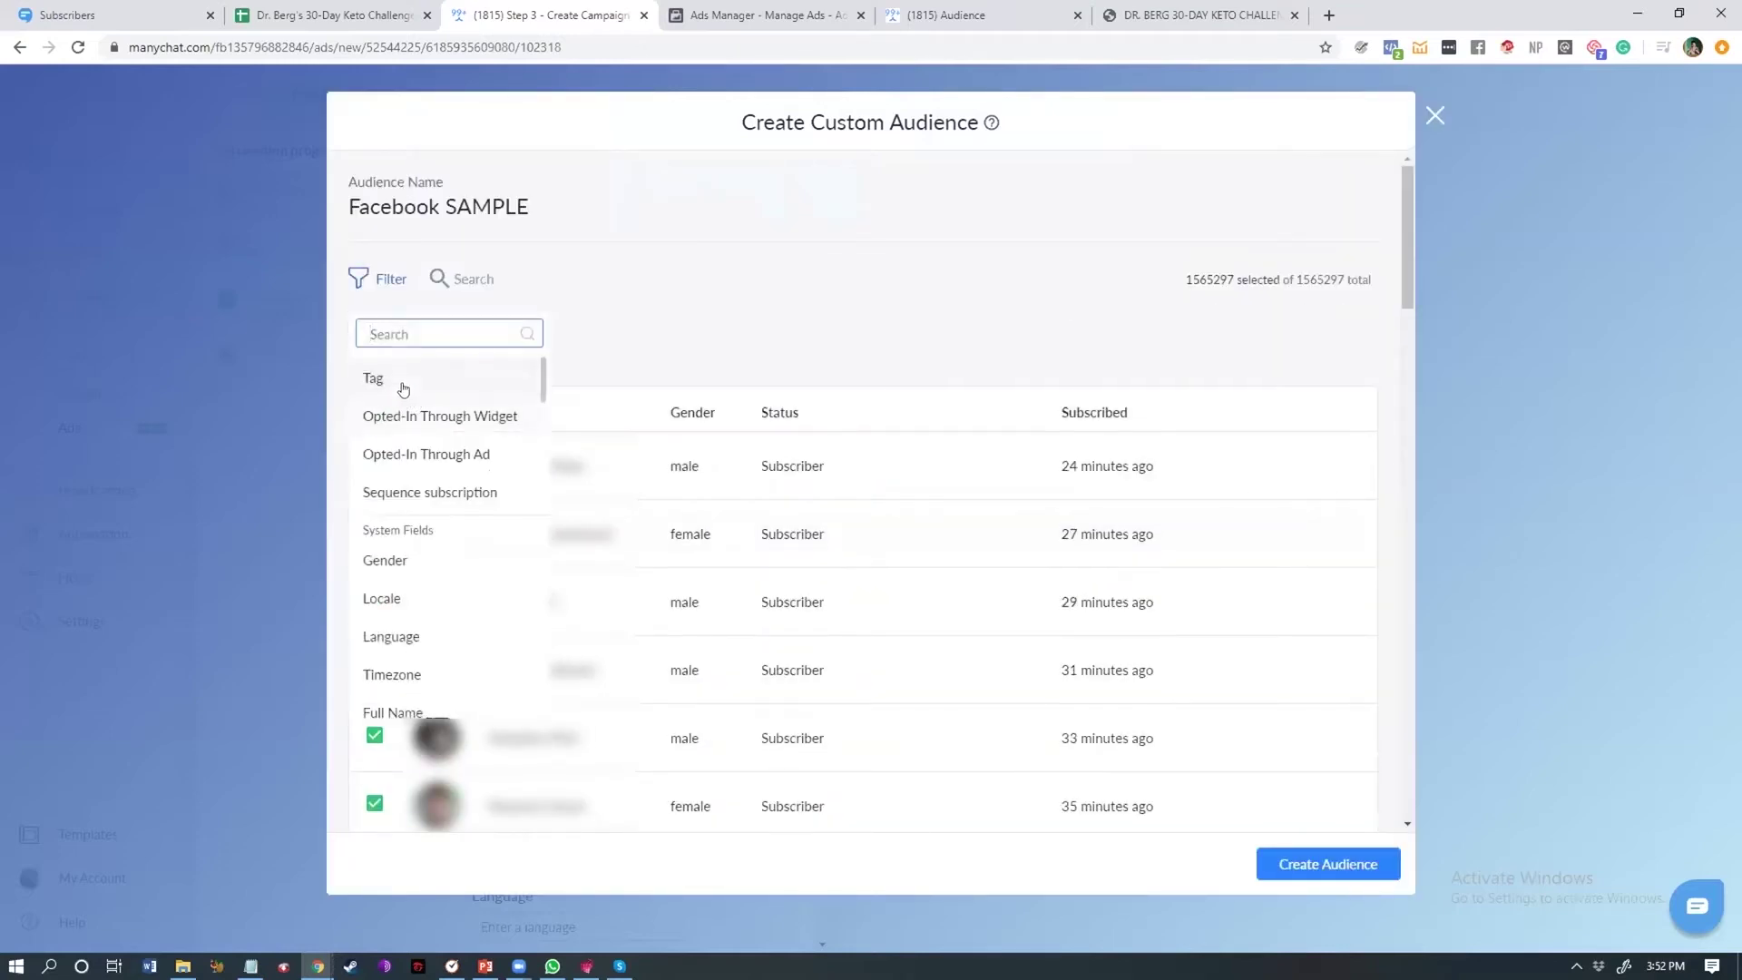
left_click(405, 380)
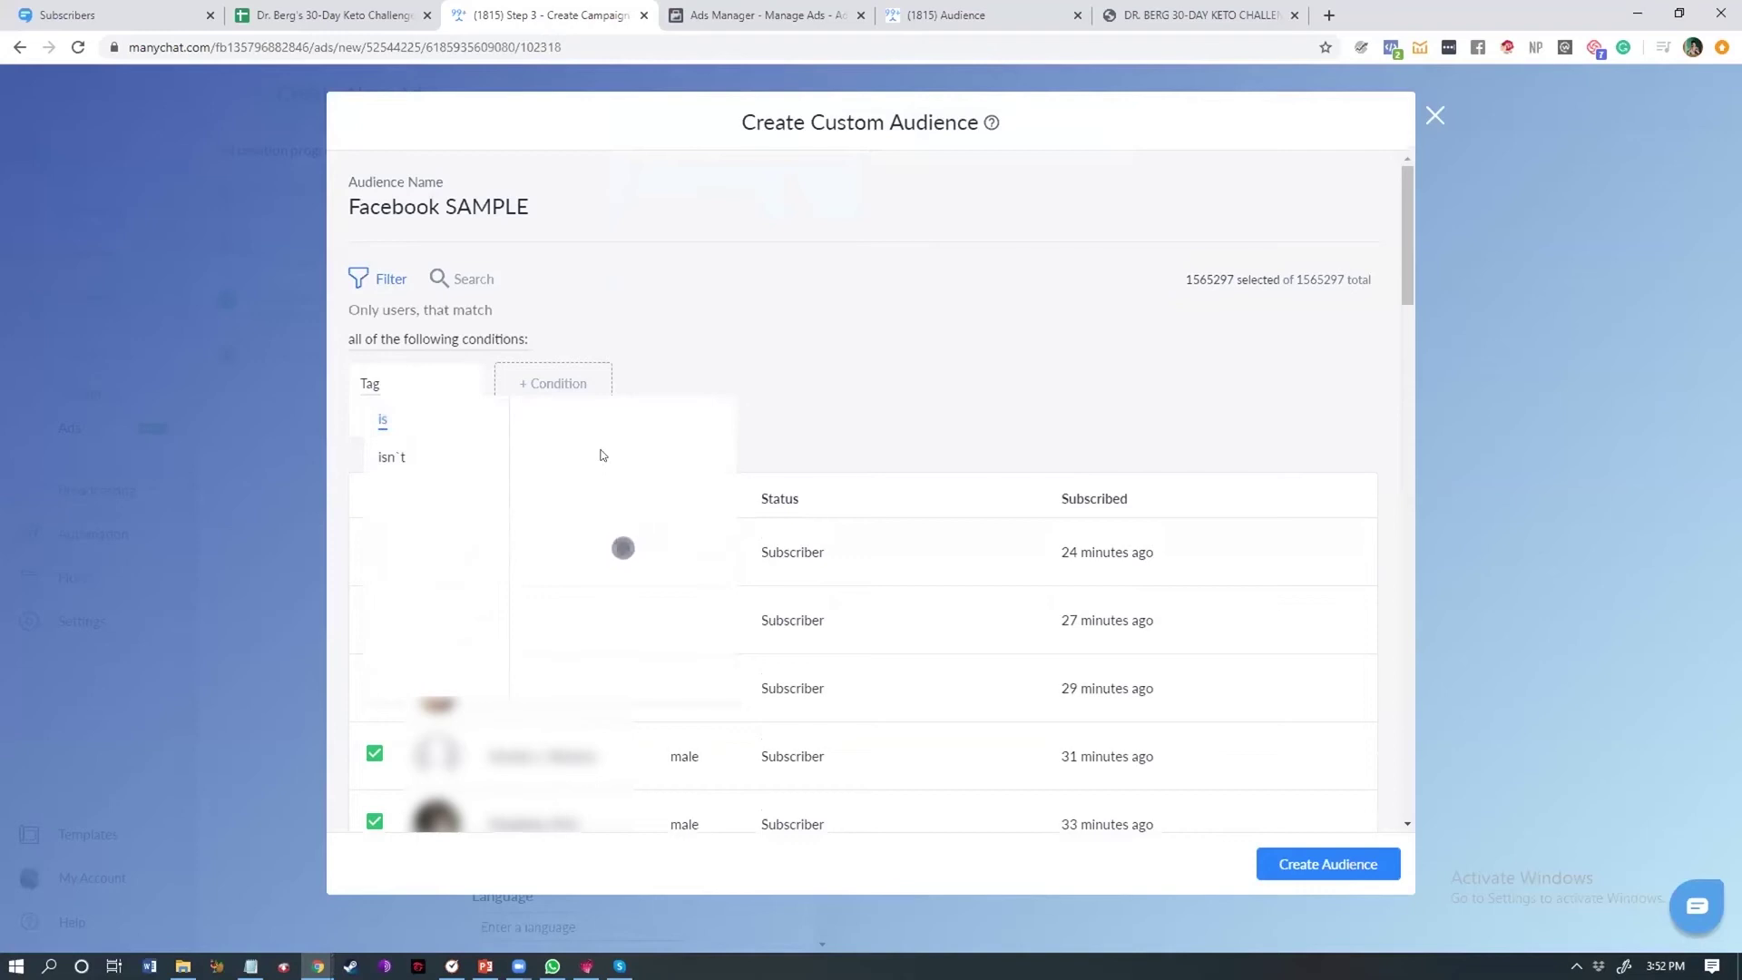
type("ned")
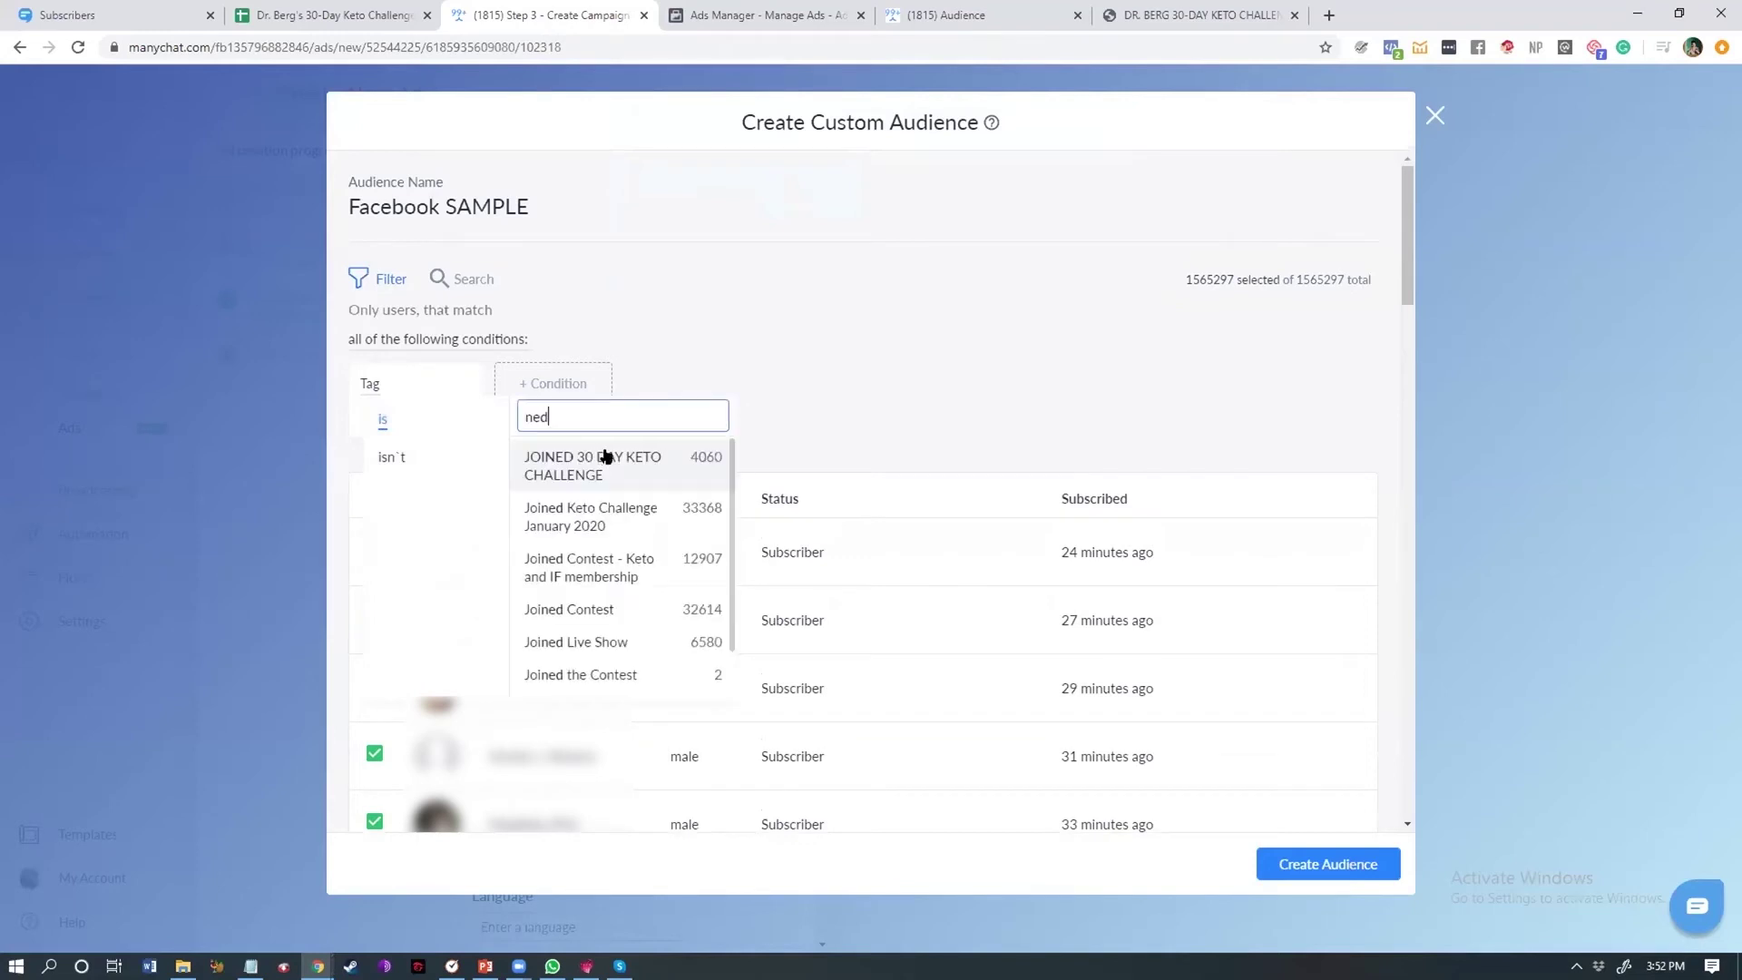
left_click(726, 478)
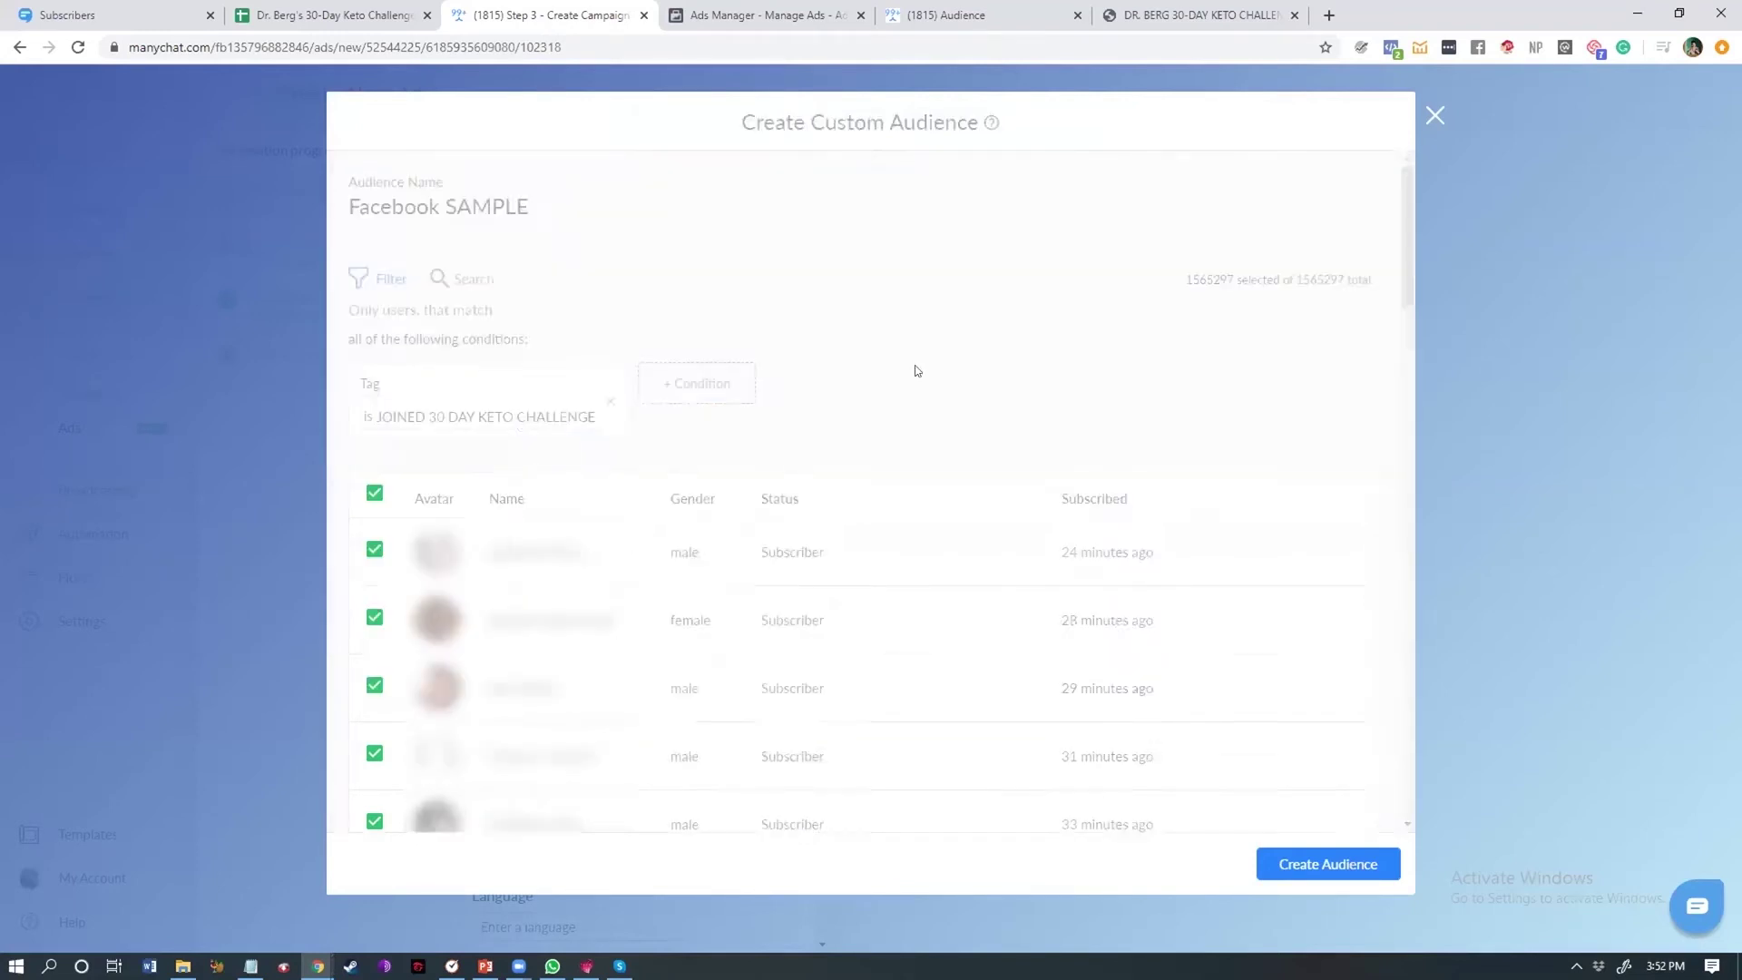
left_click(1273, 866)
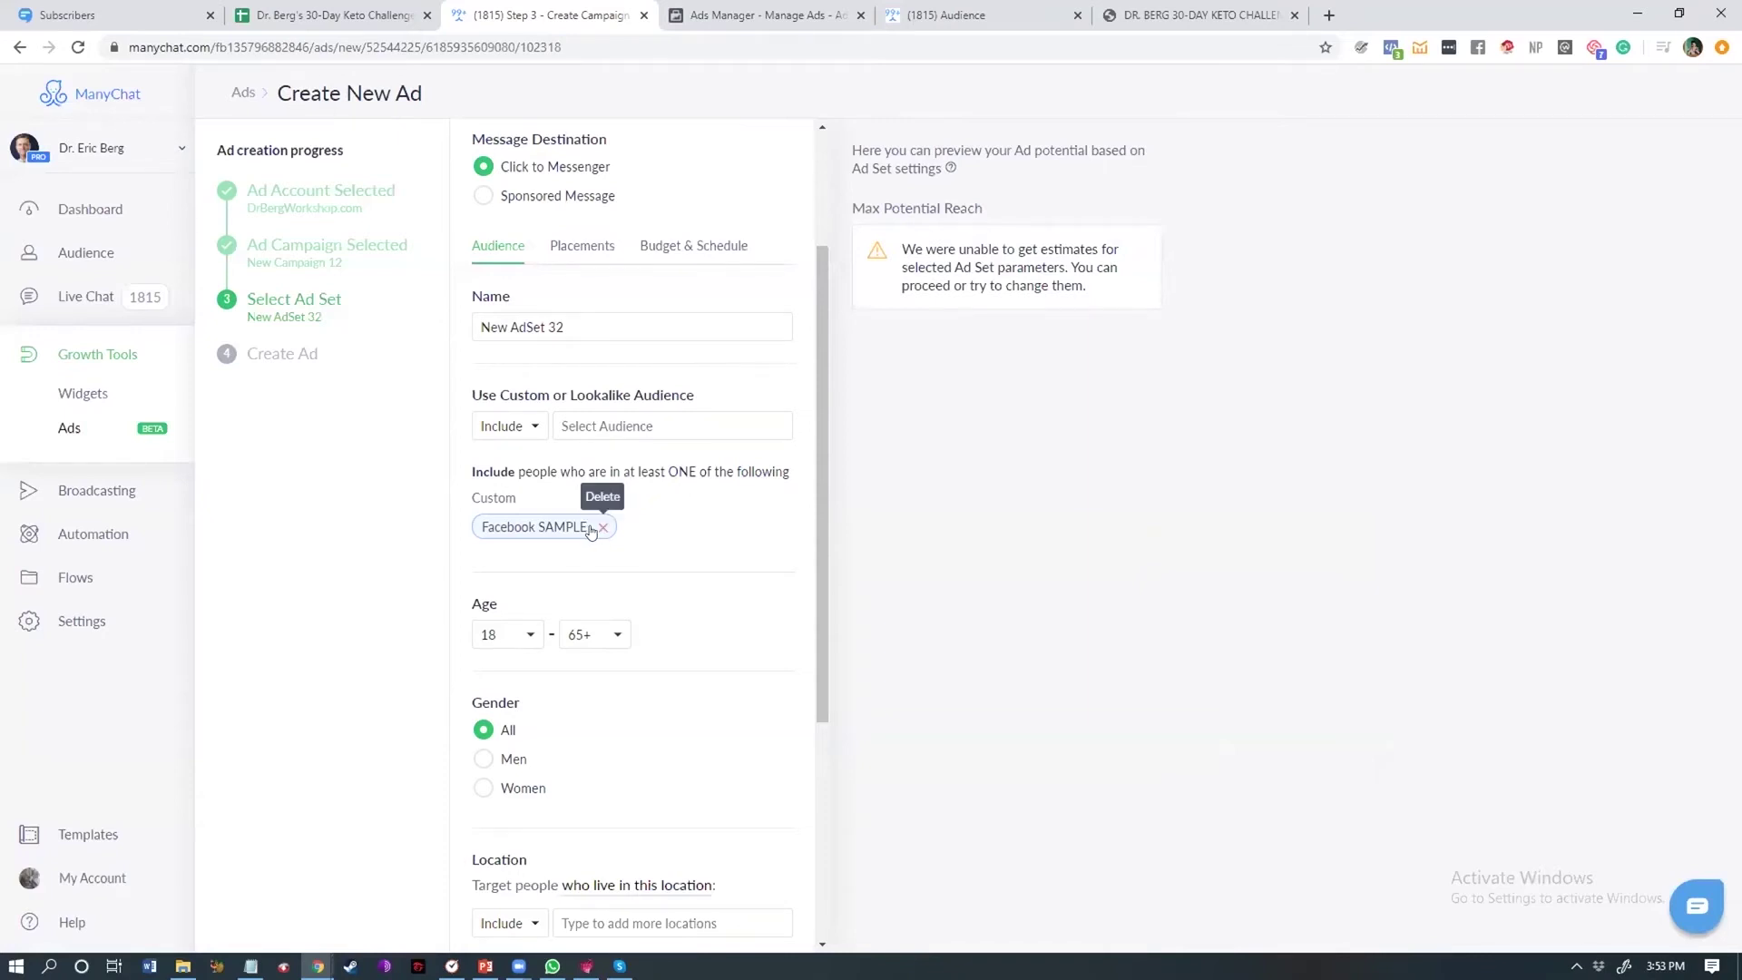
left_click_drag(590, 531, 497, 532)
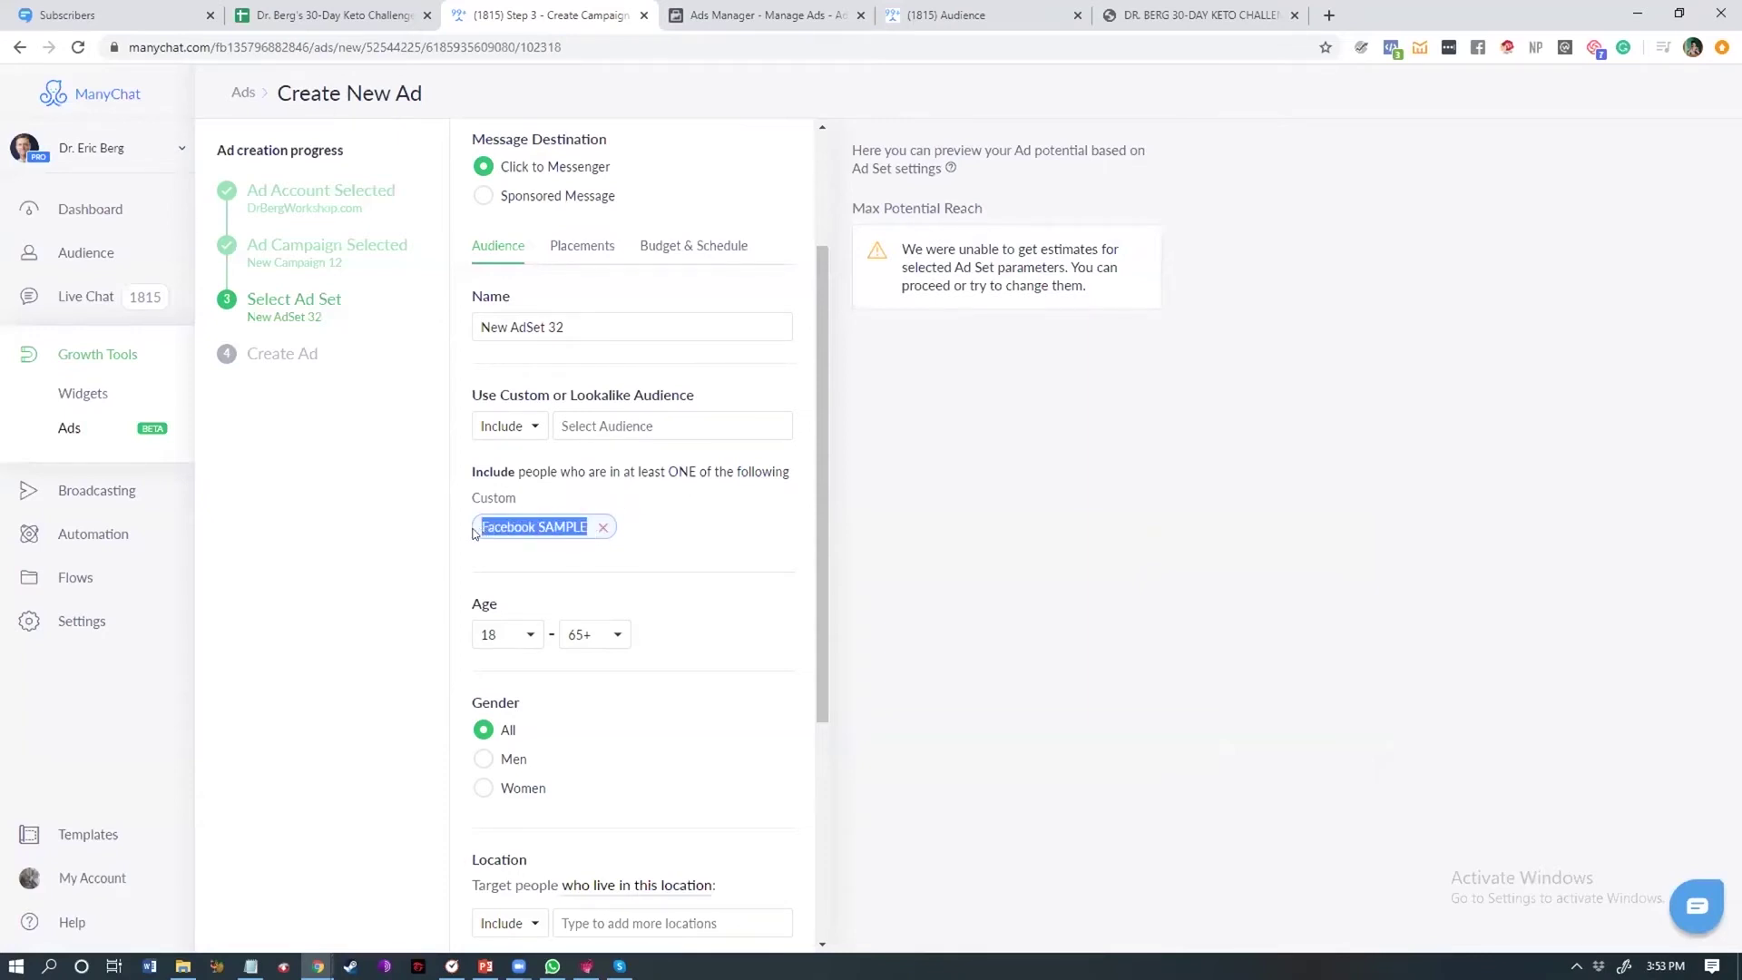
Abort the ad creation and create a new automation rule
left_click(120, 537)
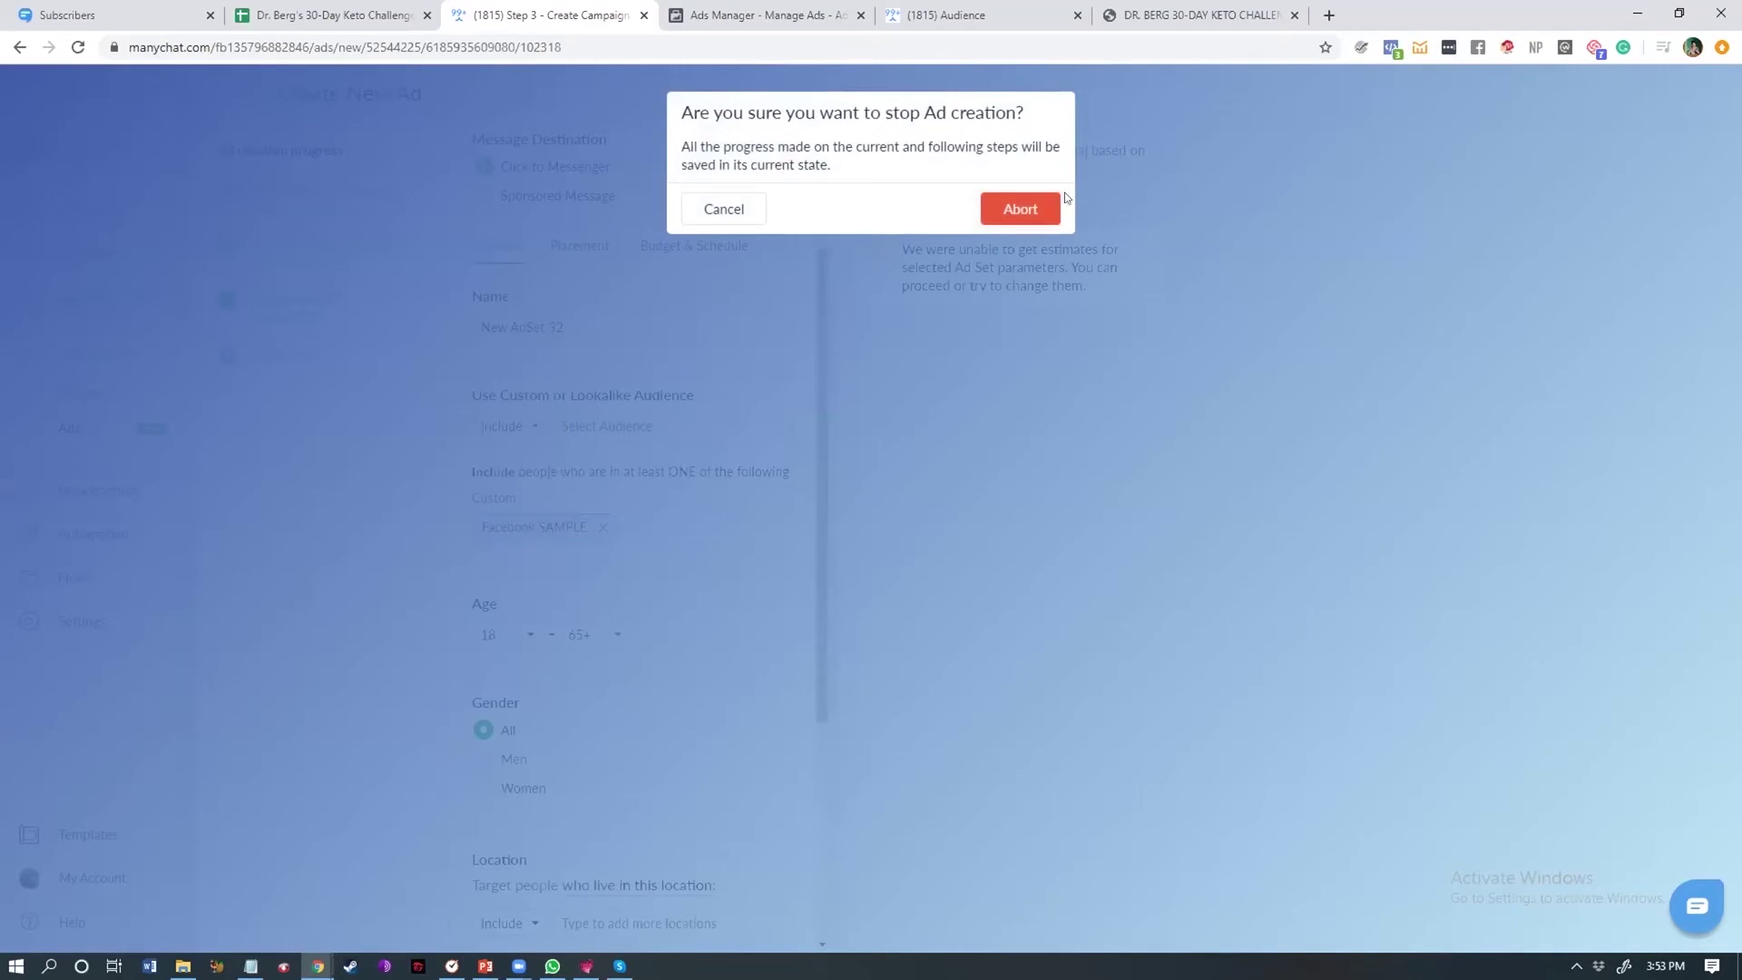
left_click(1025, 207)
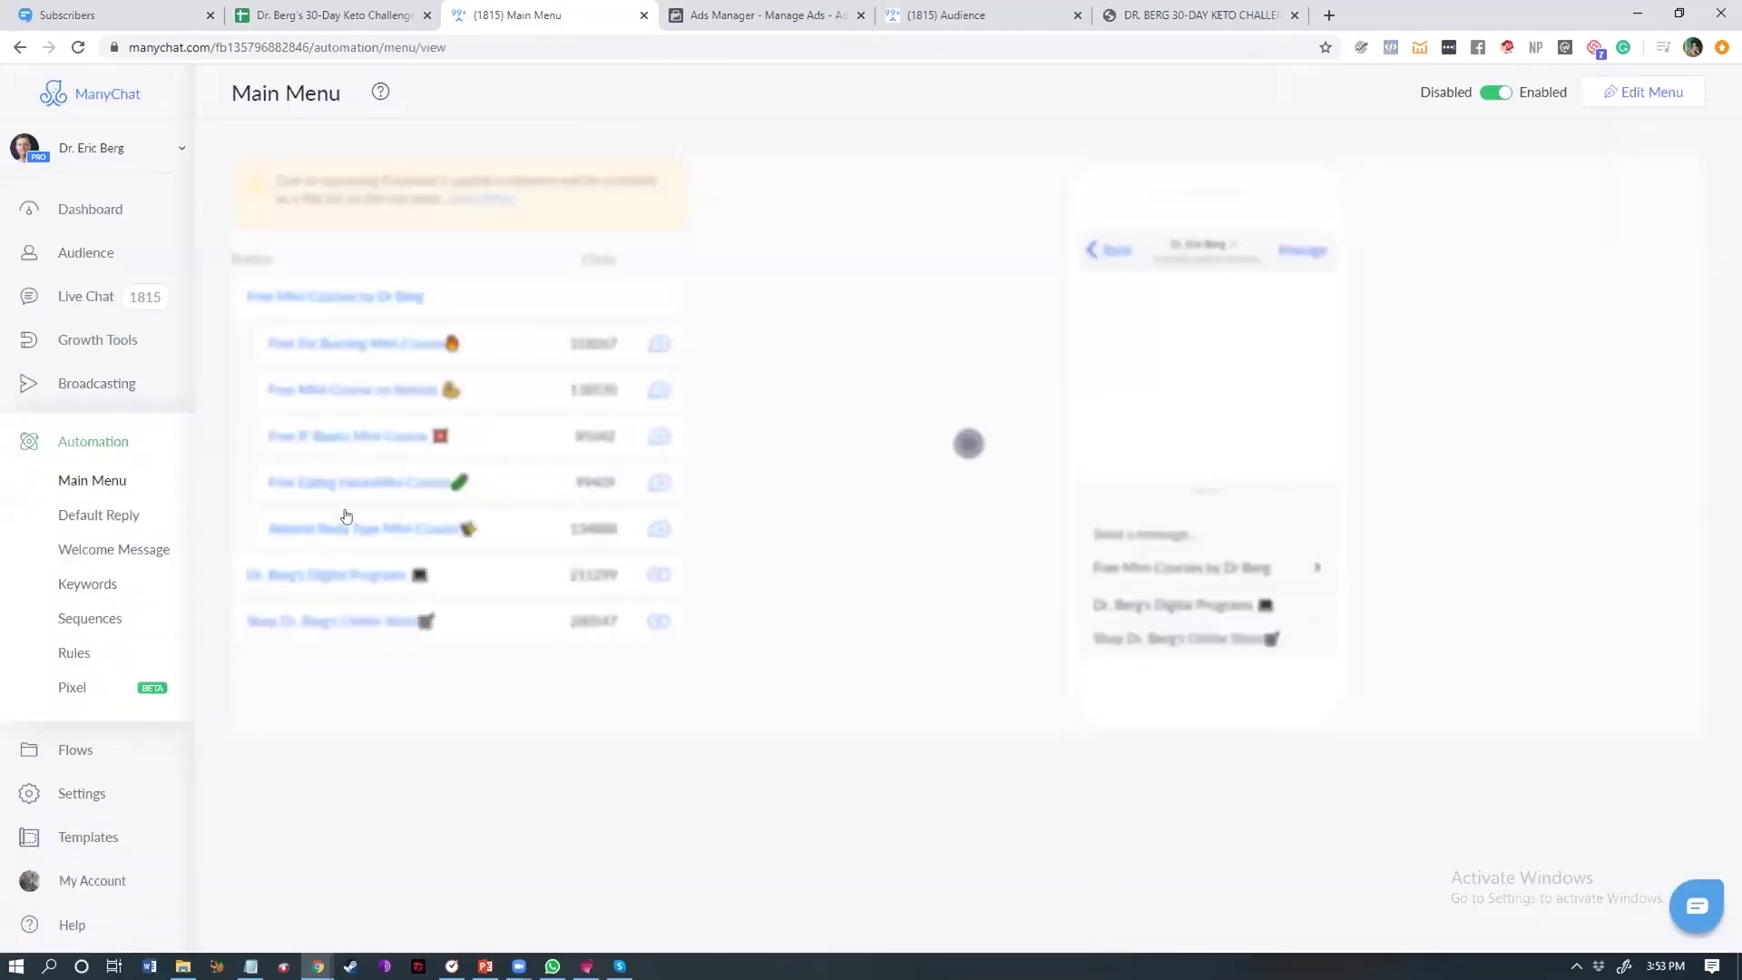
left_click(73, 654)
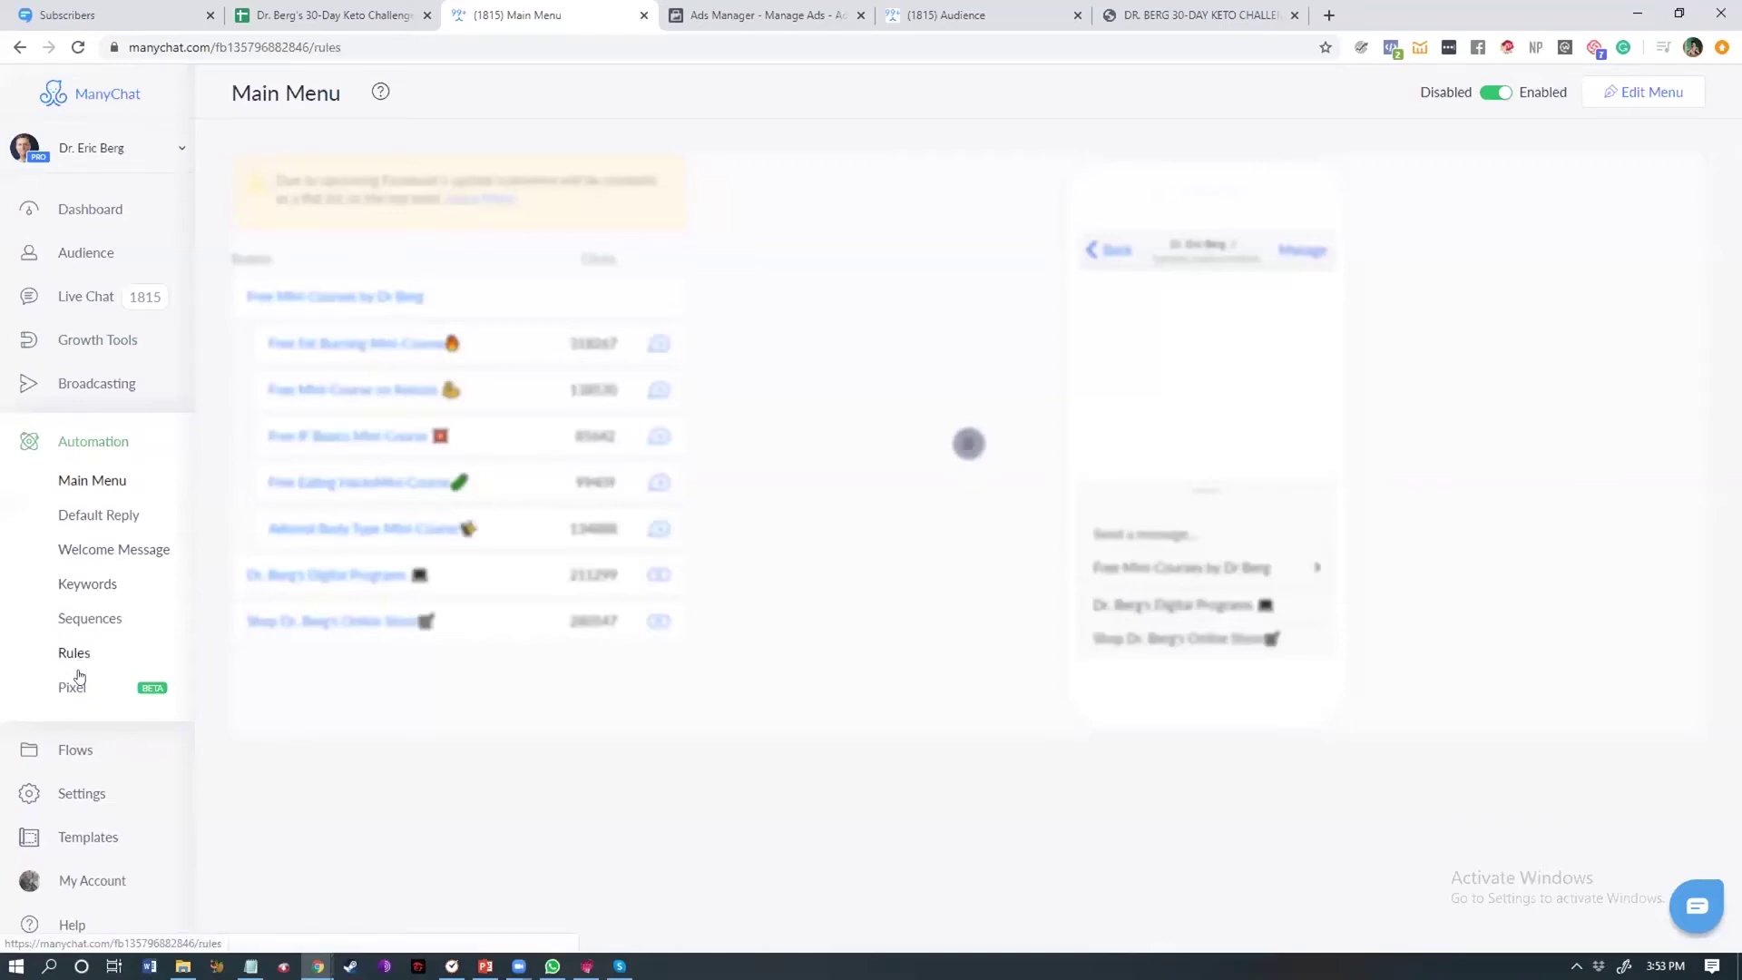
left_click(1589, 97)
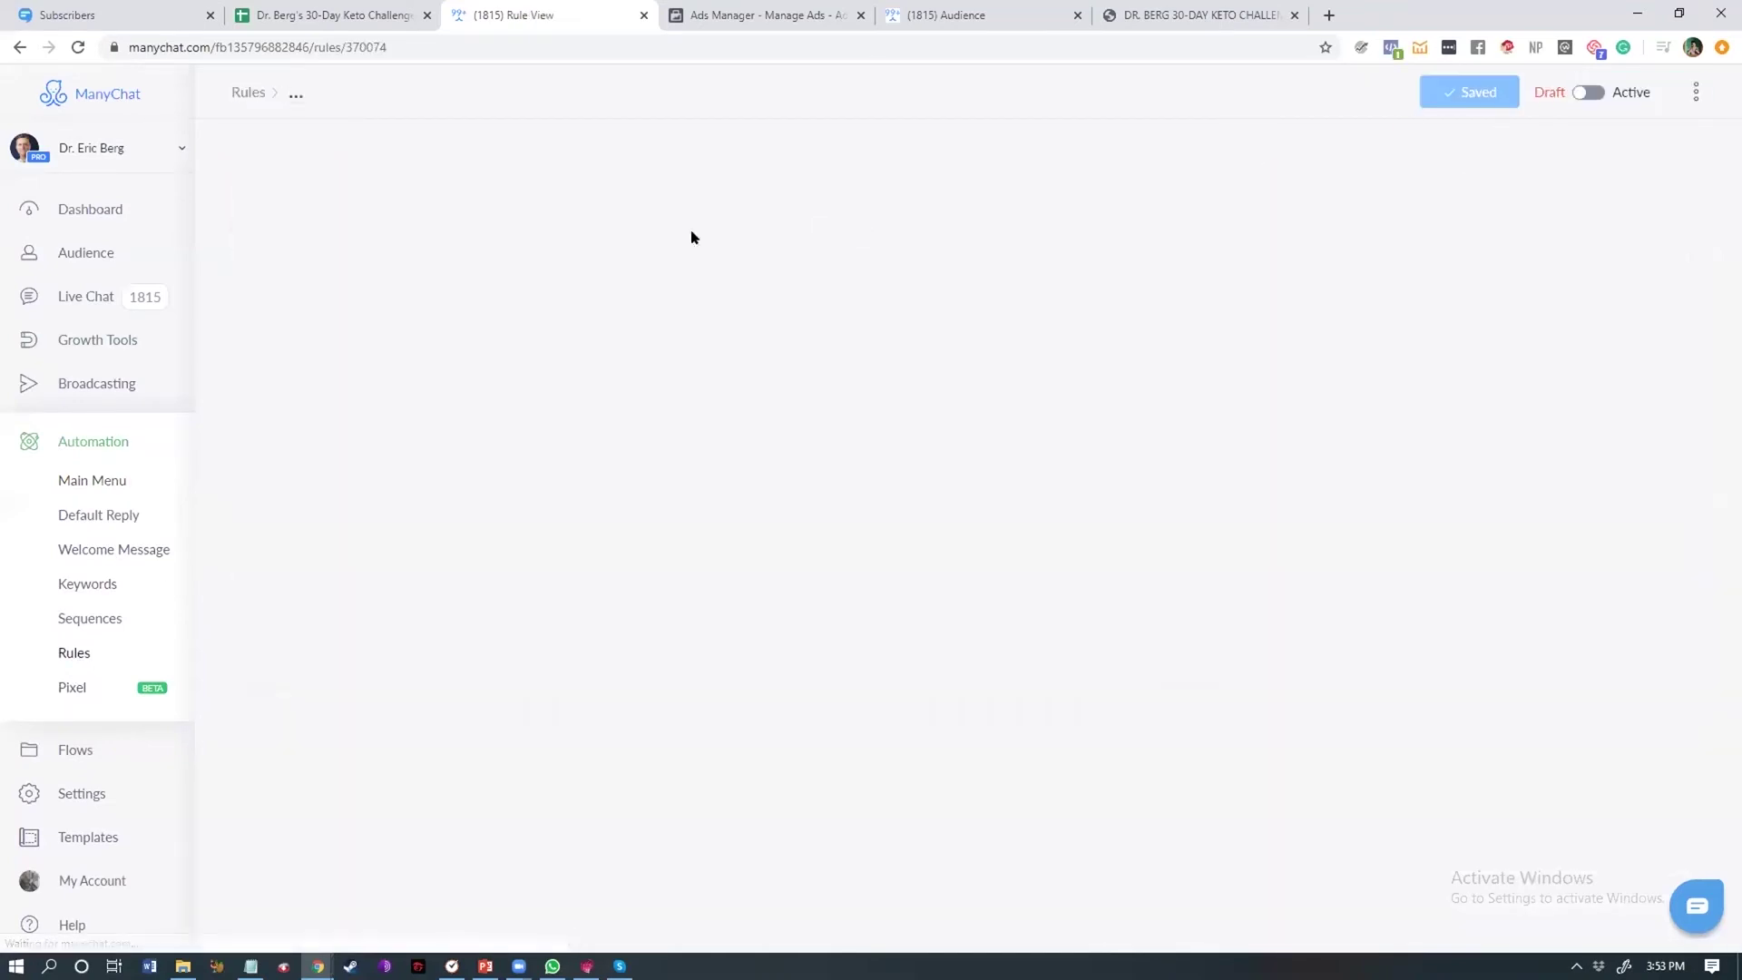
Add a Tag applied trigger to the rule for the tag JOINED 30 DAY KETO CHALLENGE
left_click(499, 214)
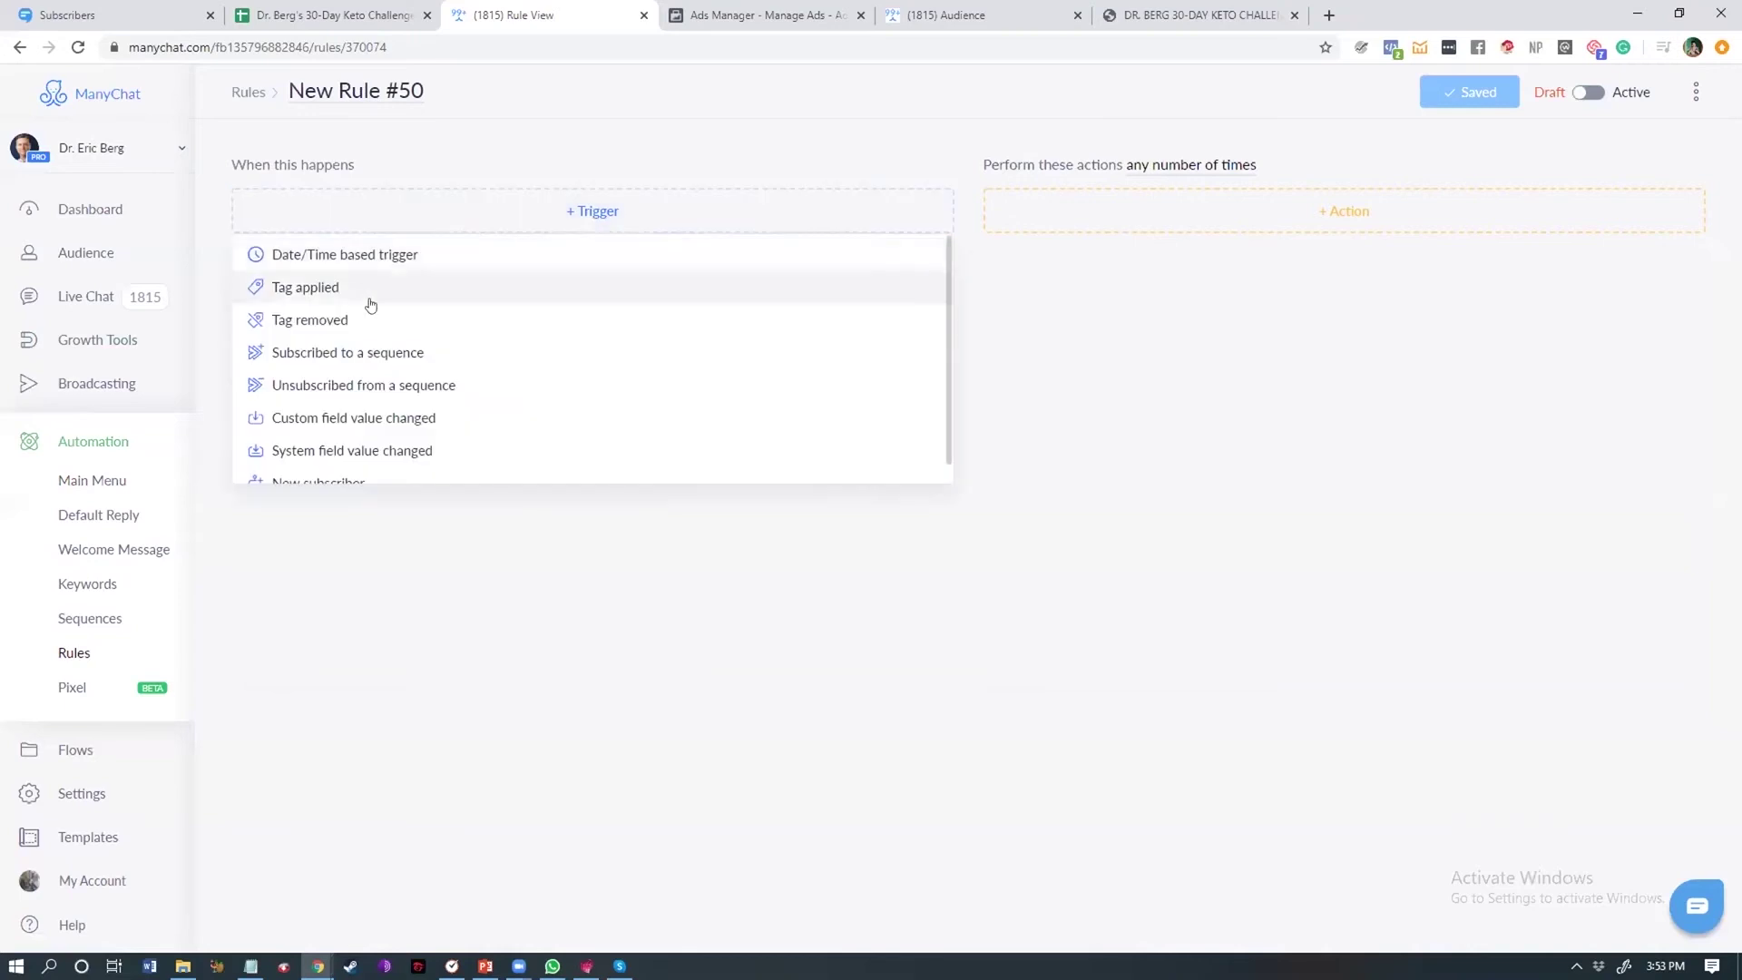
left_click(390, 283)
type("Join")
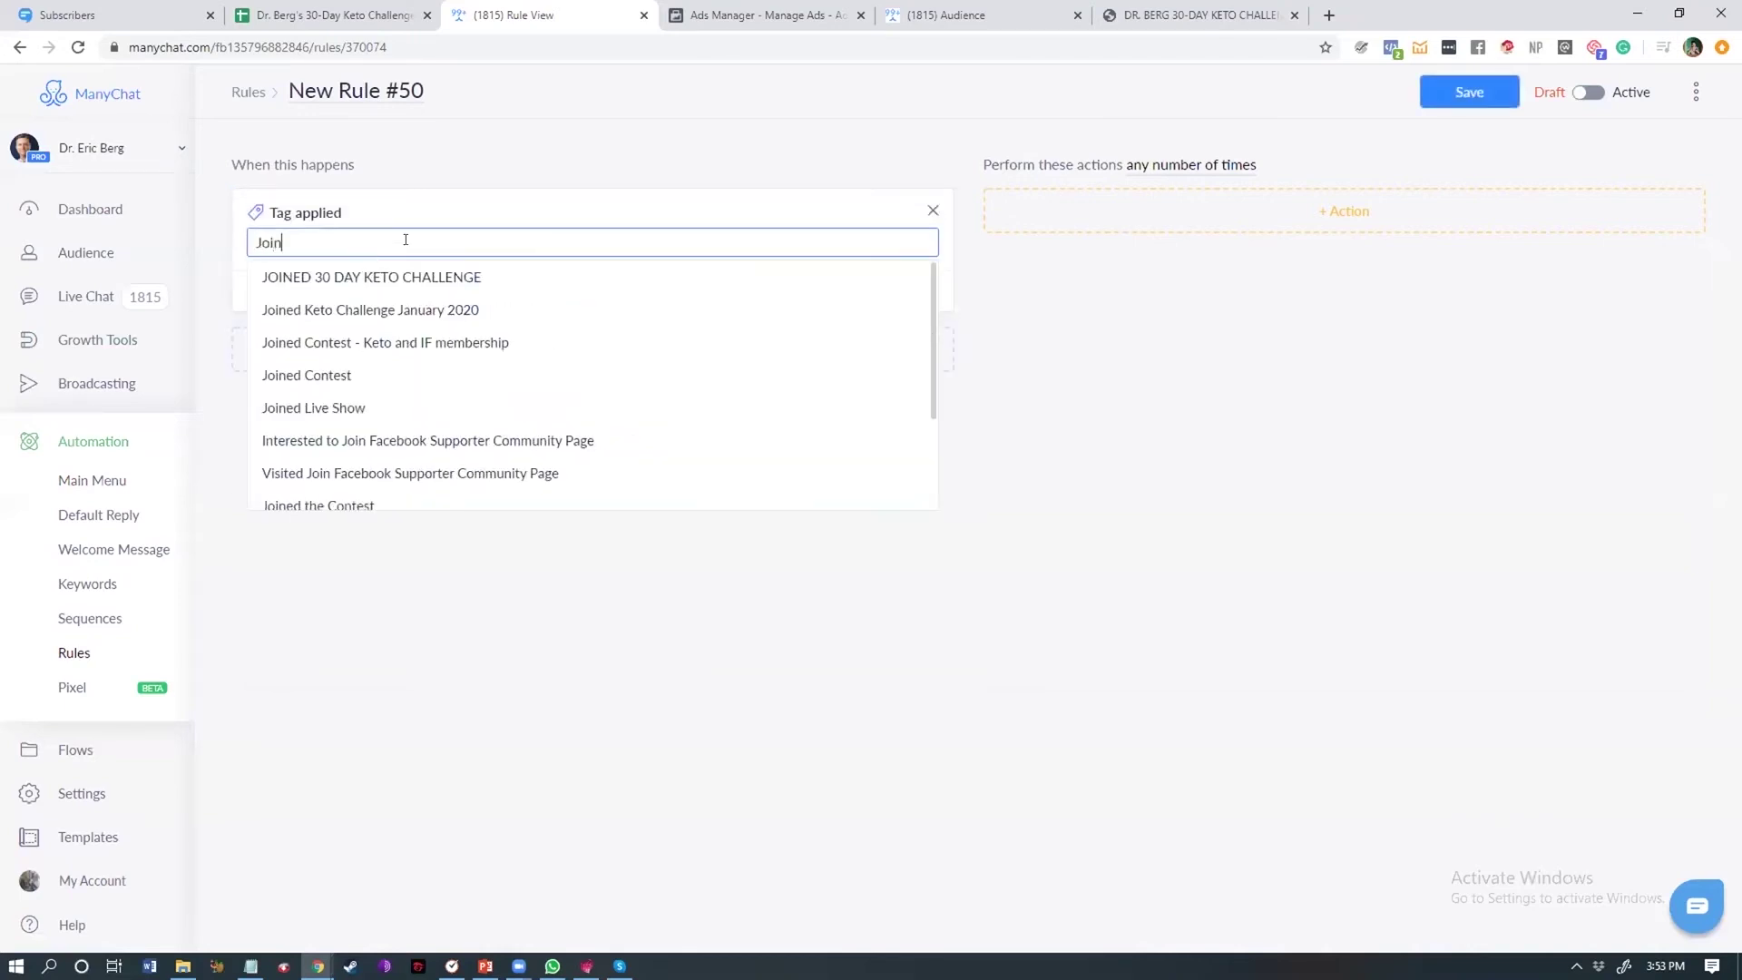
left_click(427, 277)
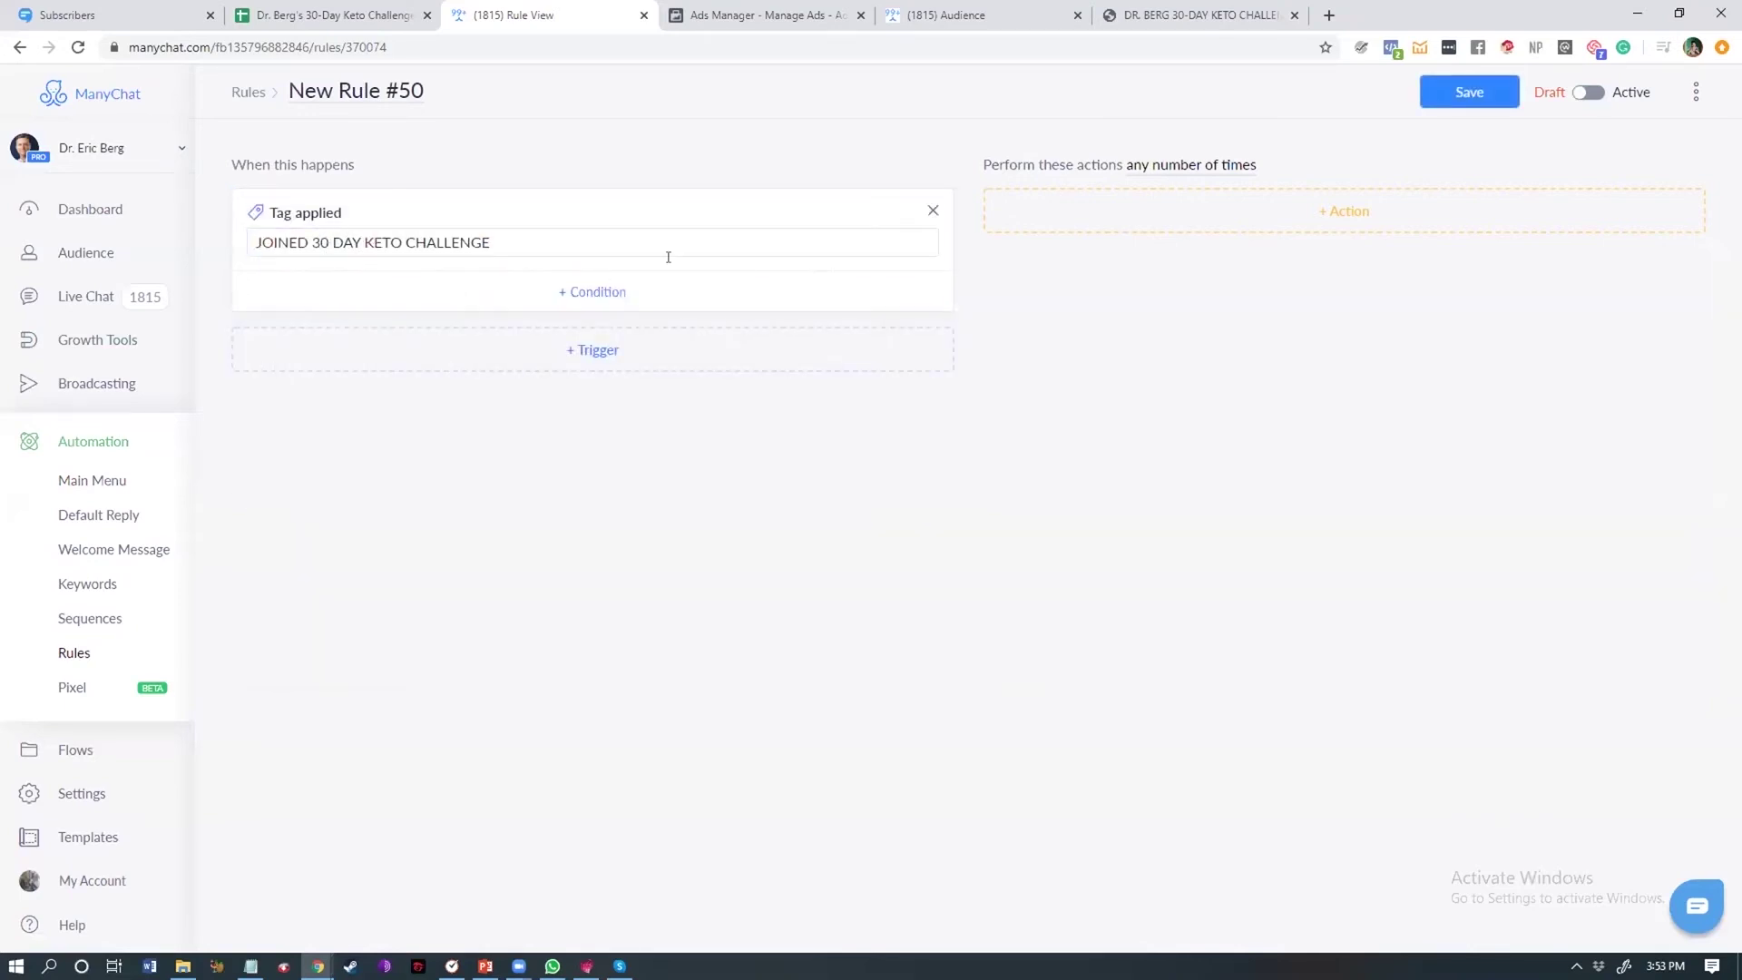
Add a Facebook Custom Audience action that adds subscribers to Facebook SAMPLE in the DrBergWorkshop.com ad account
left_click(1138, 209)
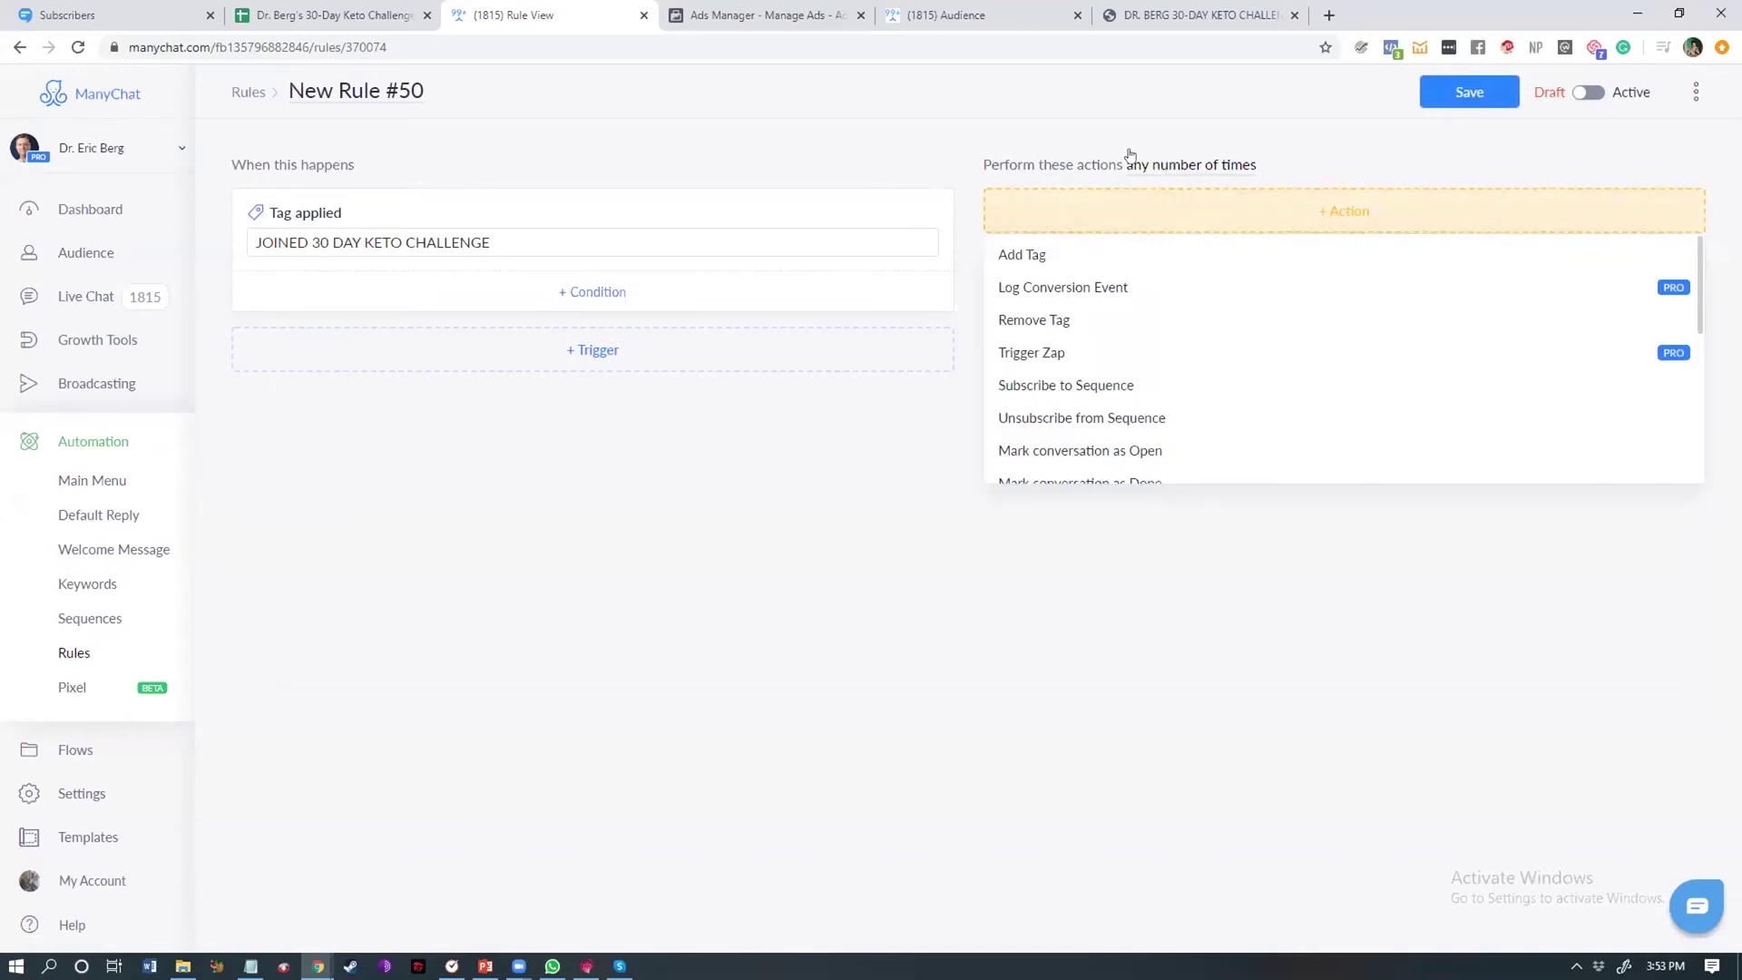
scroll(1123, 404, "down", 5)
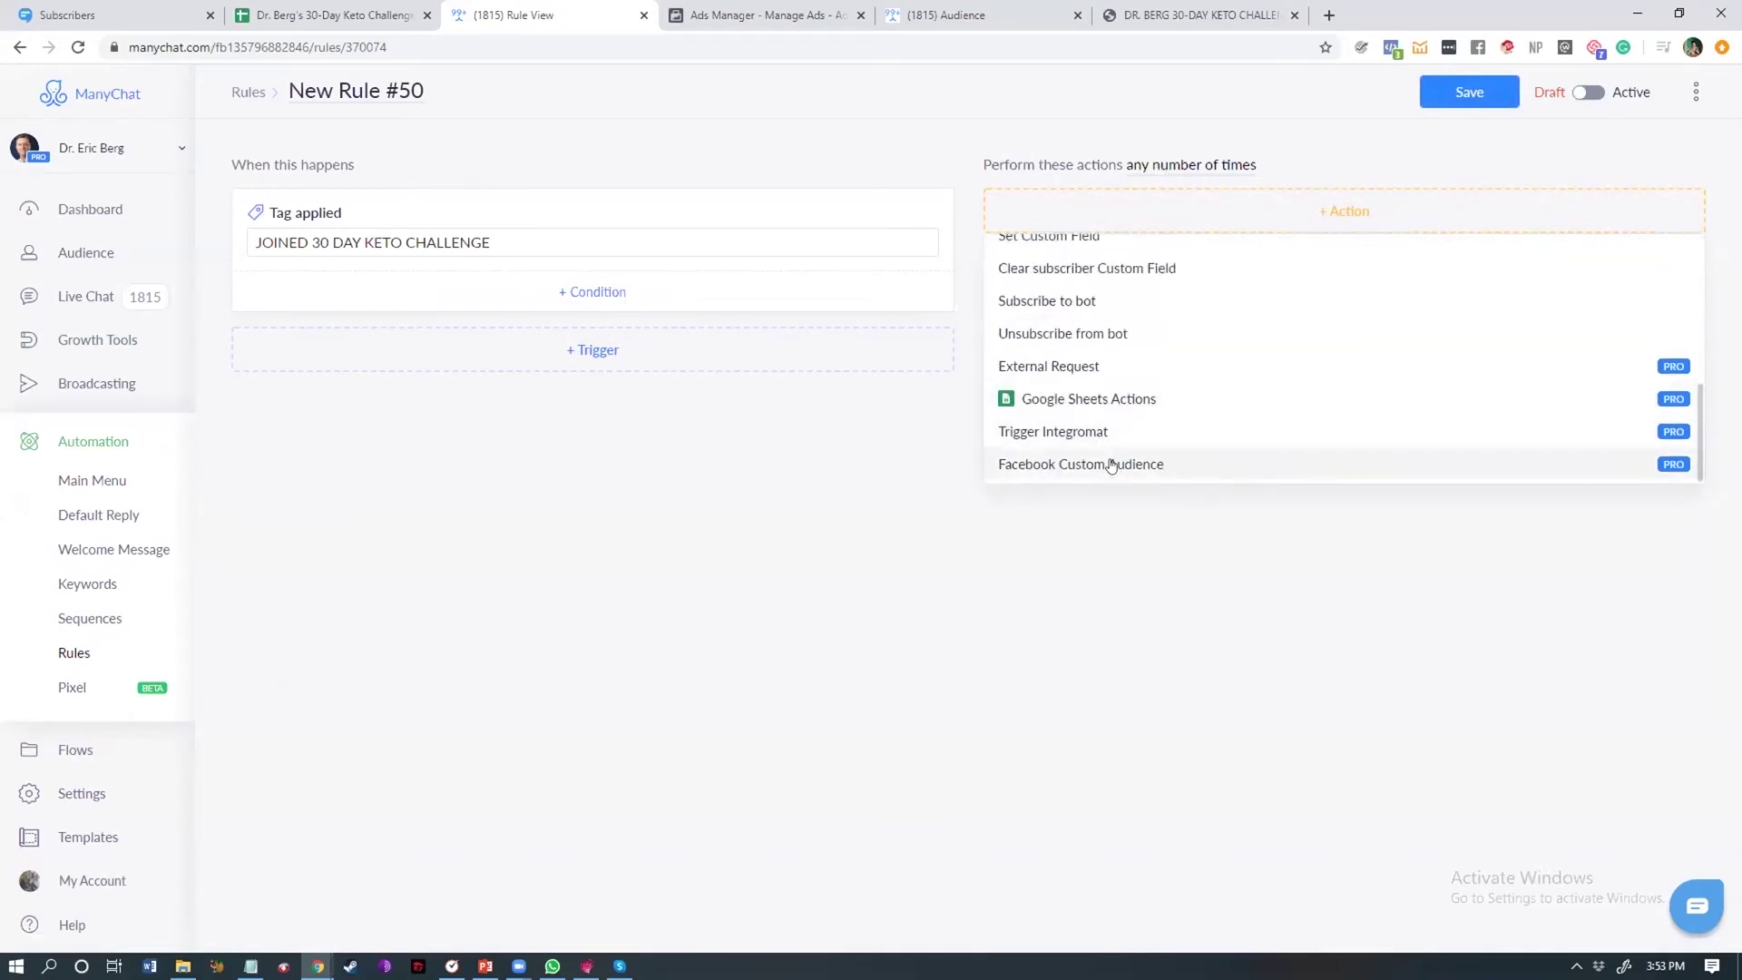
left_click(1112, 465)
left_click(1083, 255)
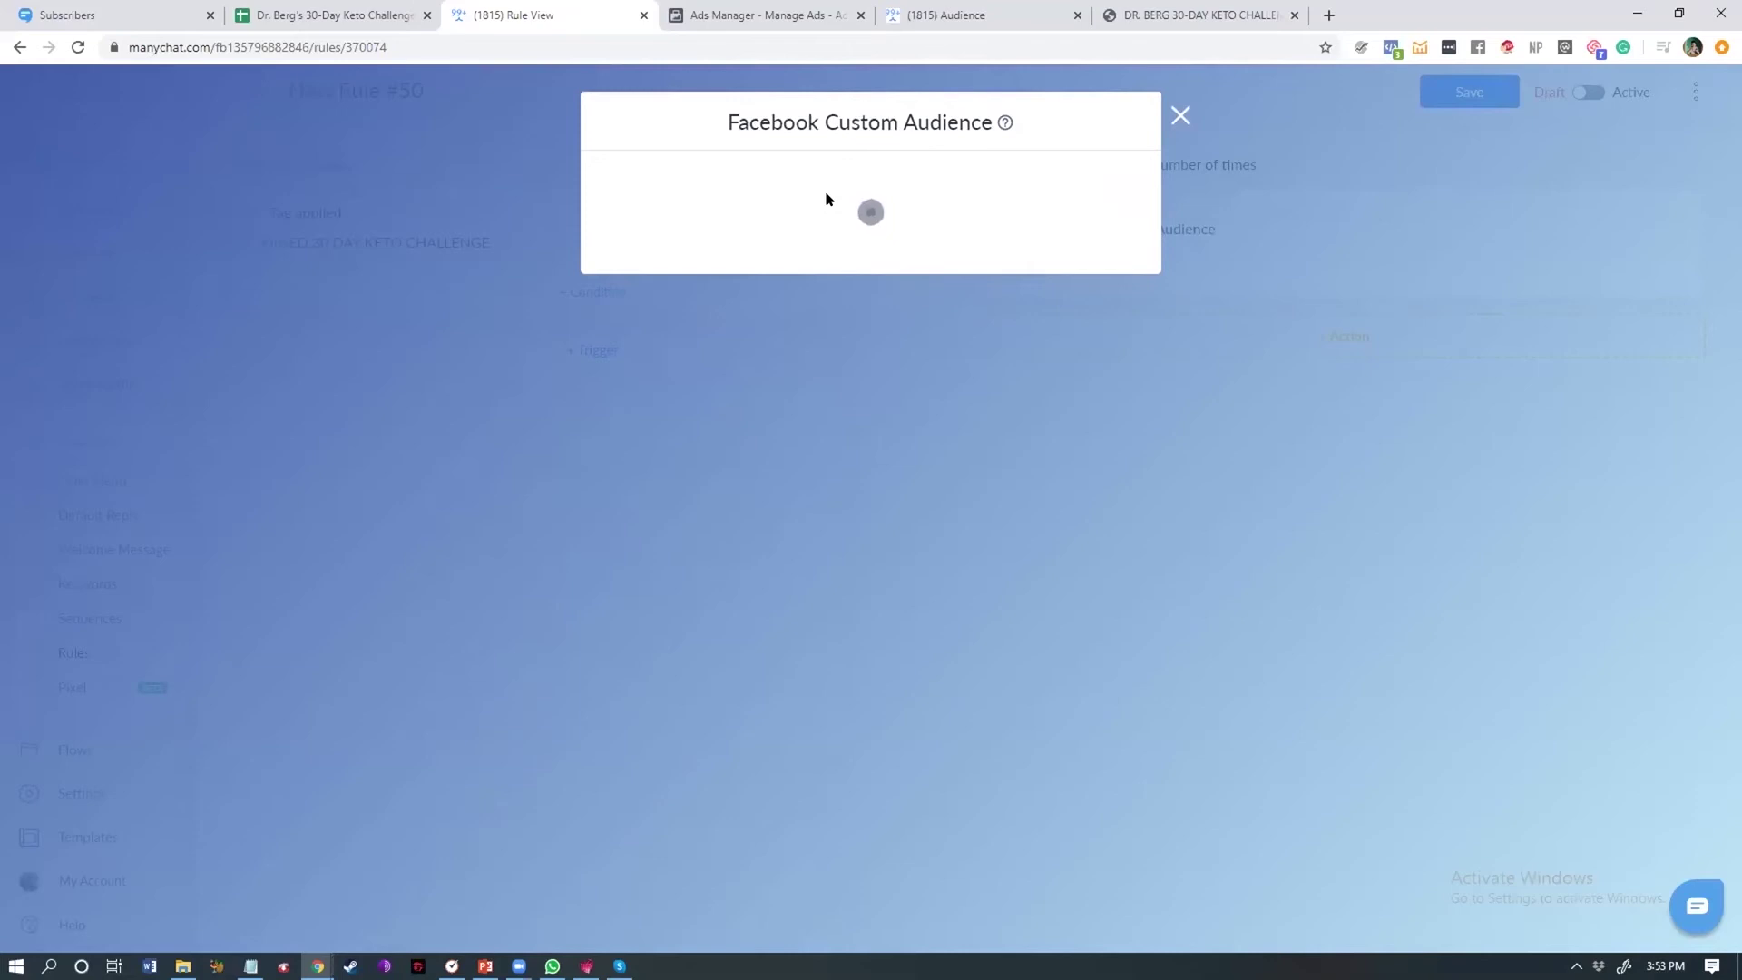
left_click(740, 352)
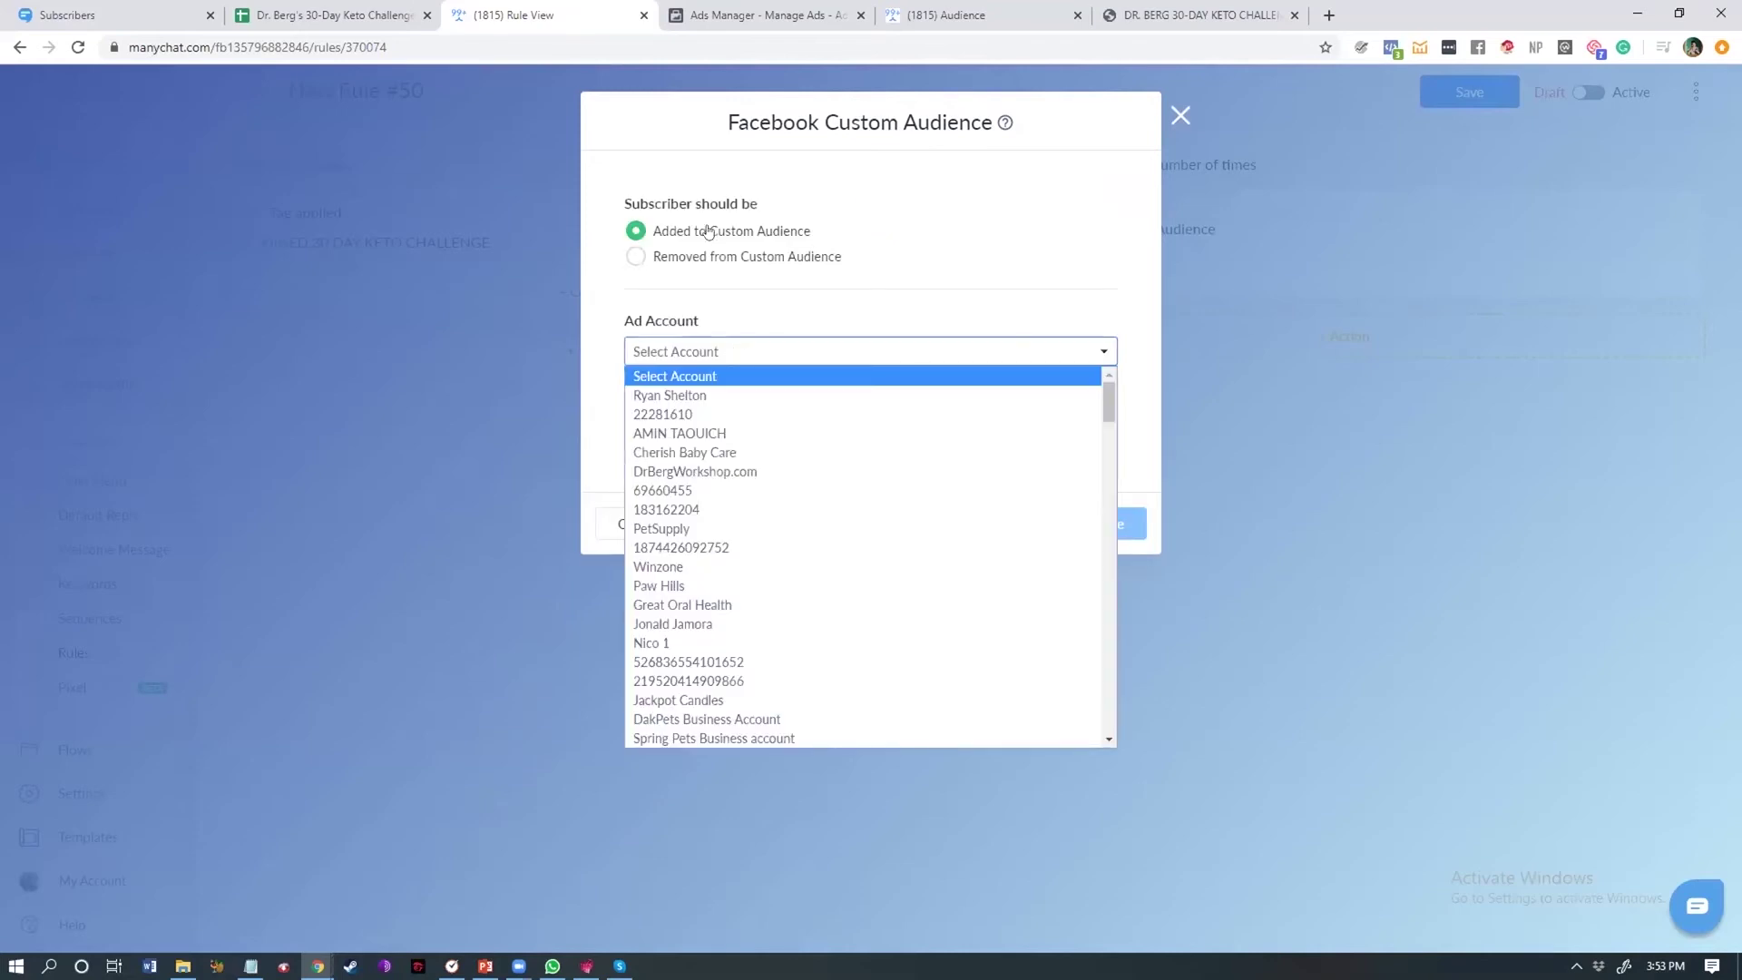
left_click(705, 472)
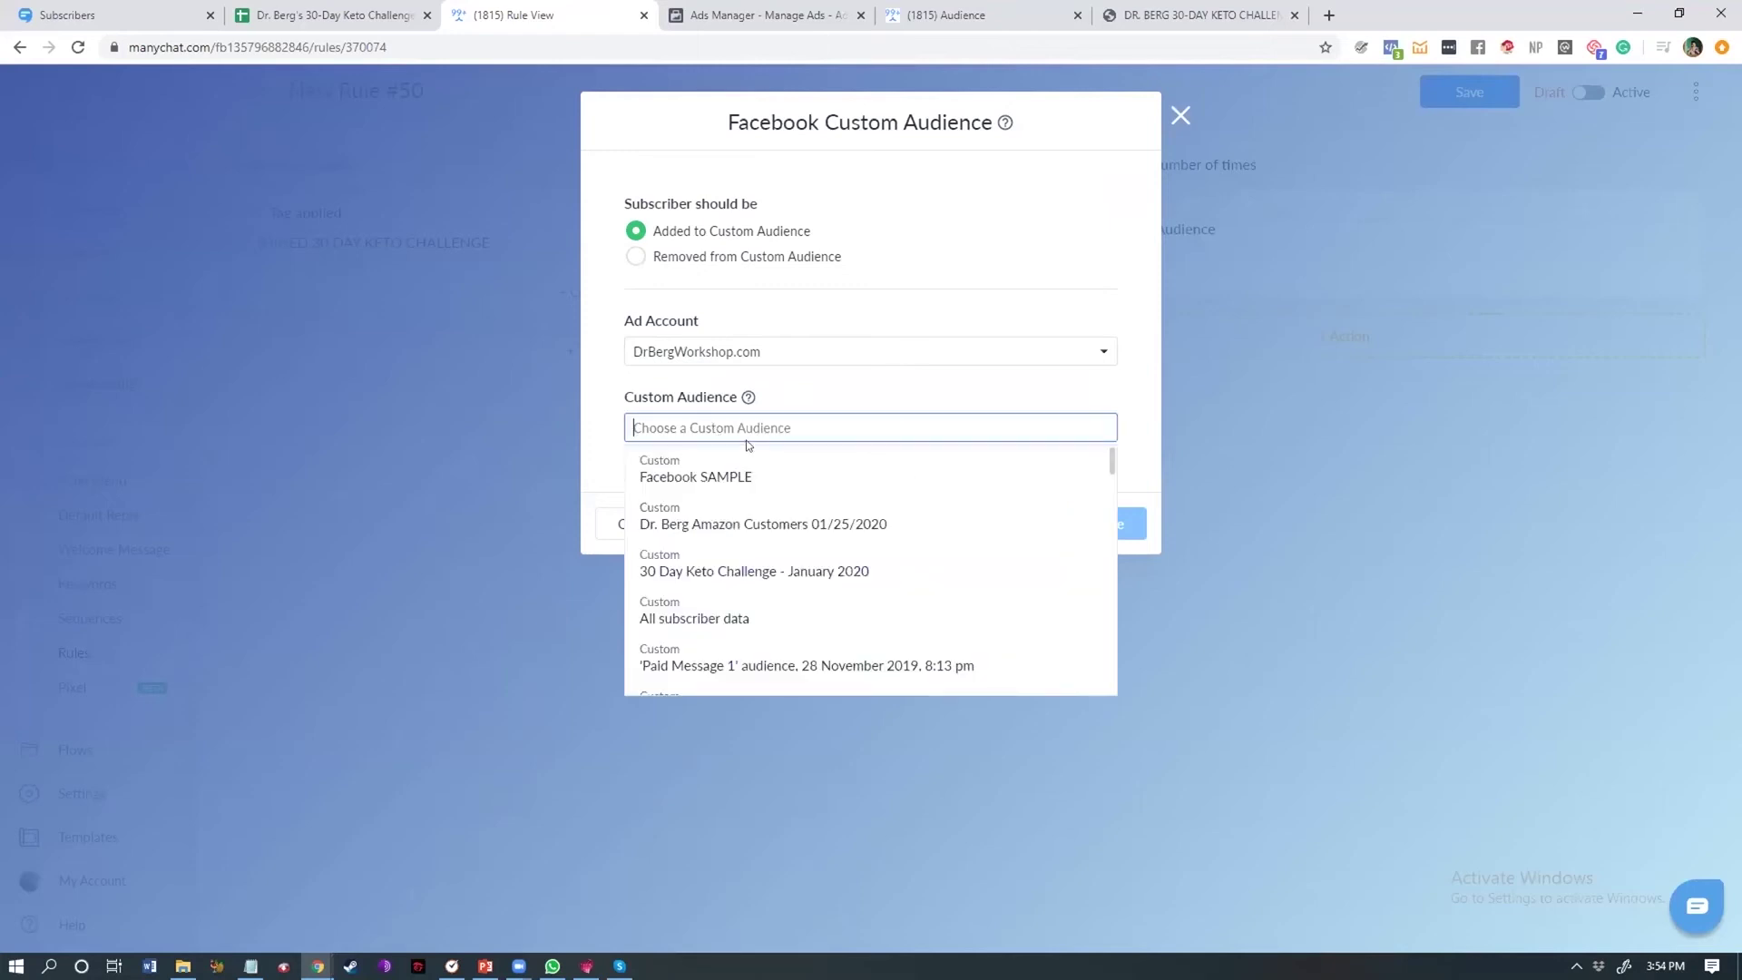
left_click(716, 475)
left_click(1082, 527)
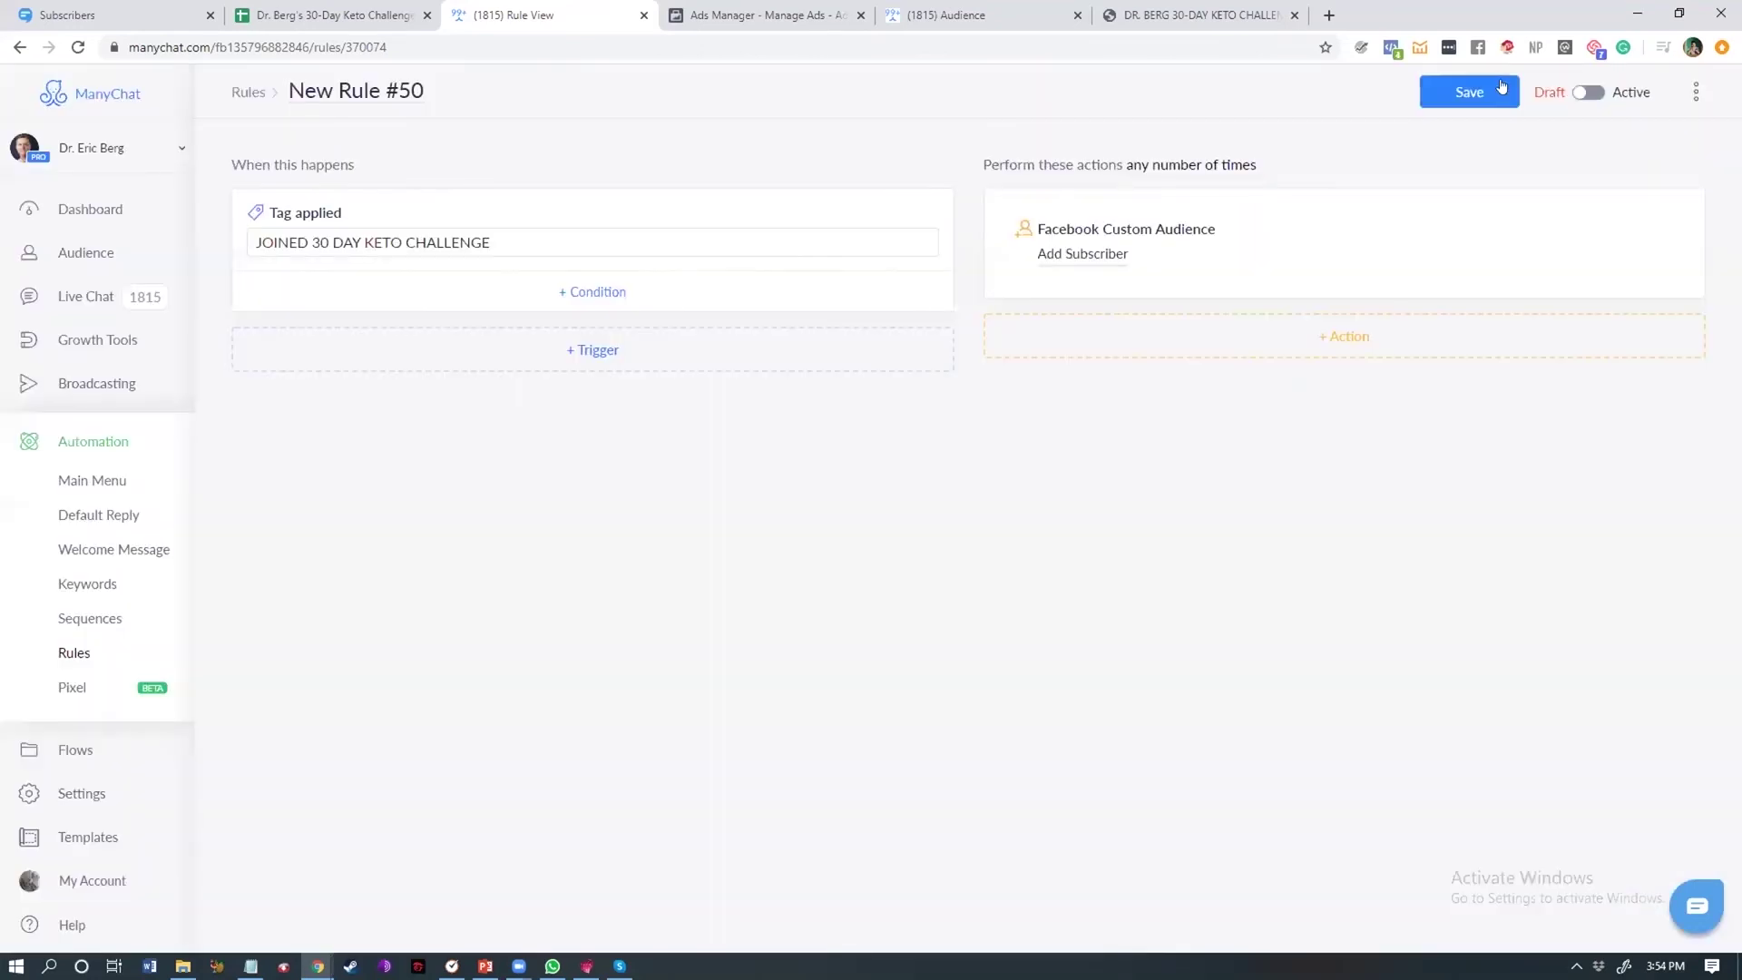
Name the new rule FacebooK Masters Sample, save it, and set it to active
left_click(390, 90)
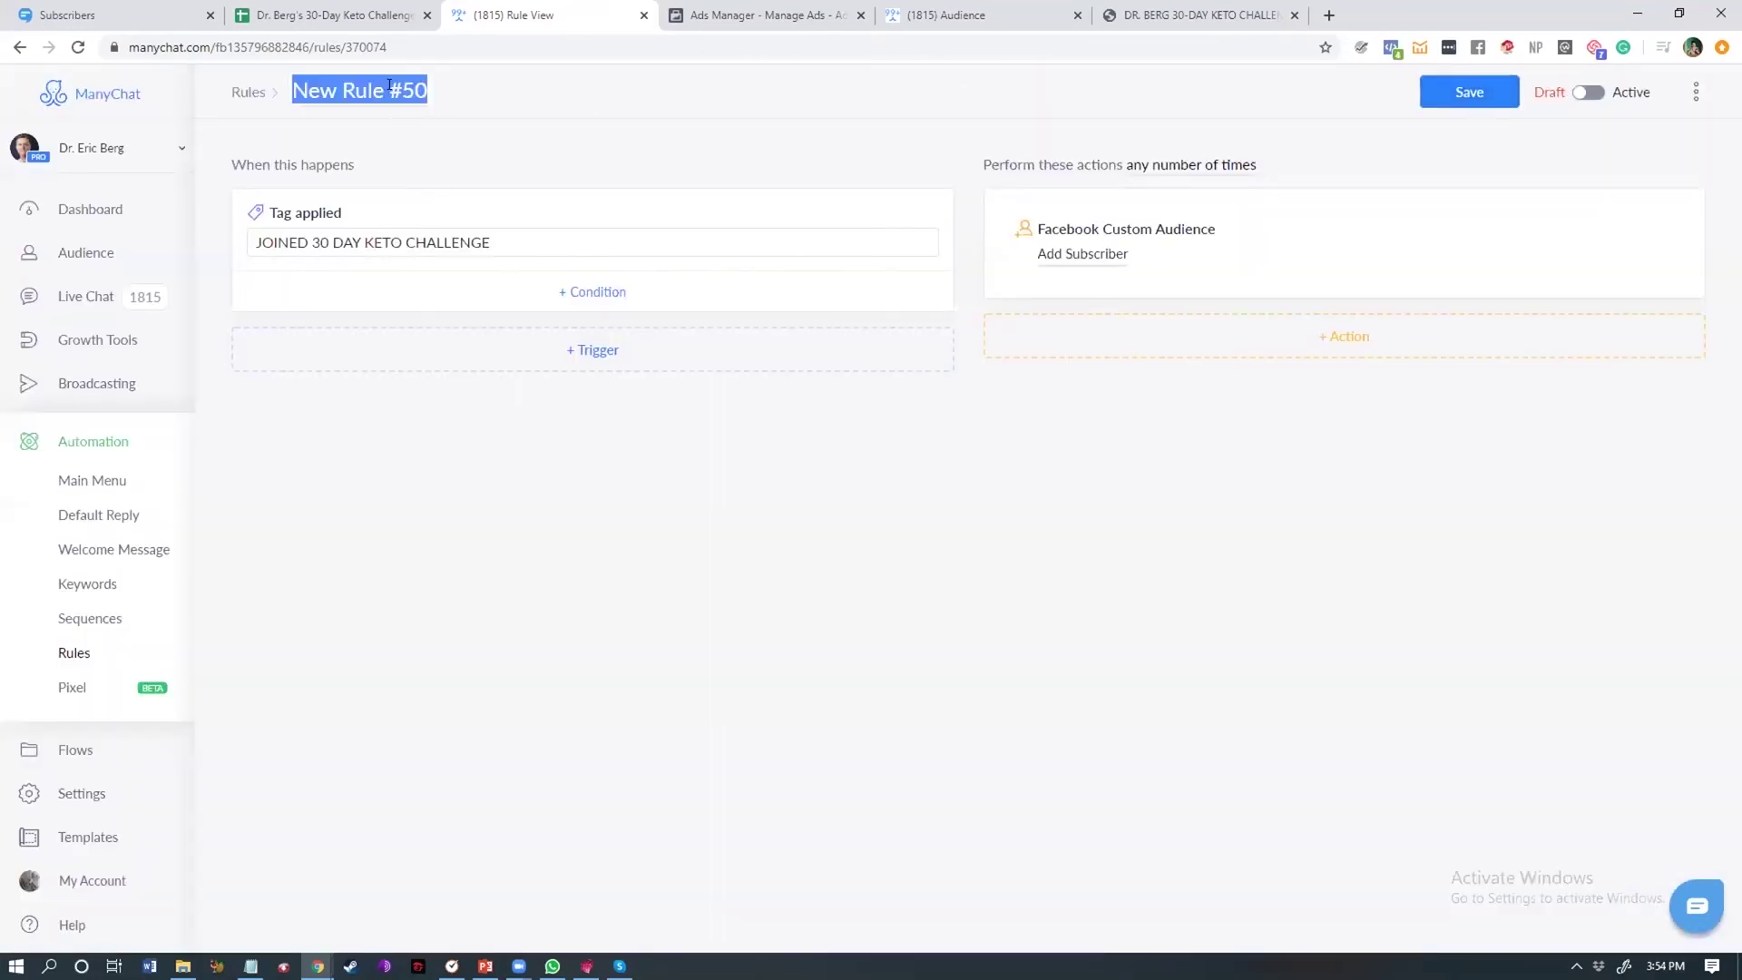
type("Faceboom")
key("BackSpace")
type("k Masters Sample")
key("Return")
left_click(1446, 89)
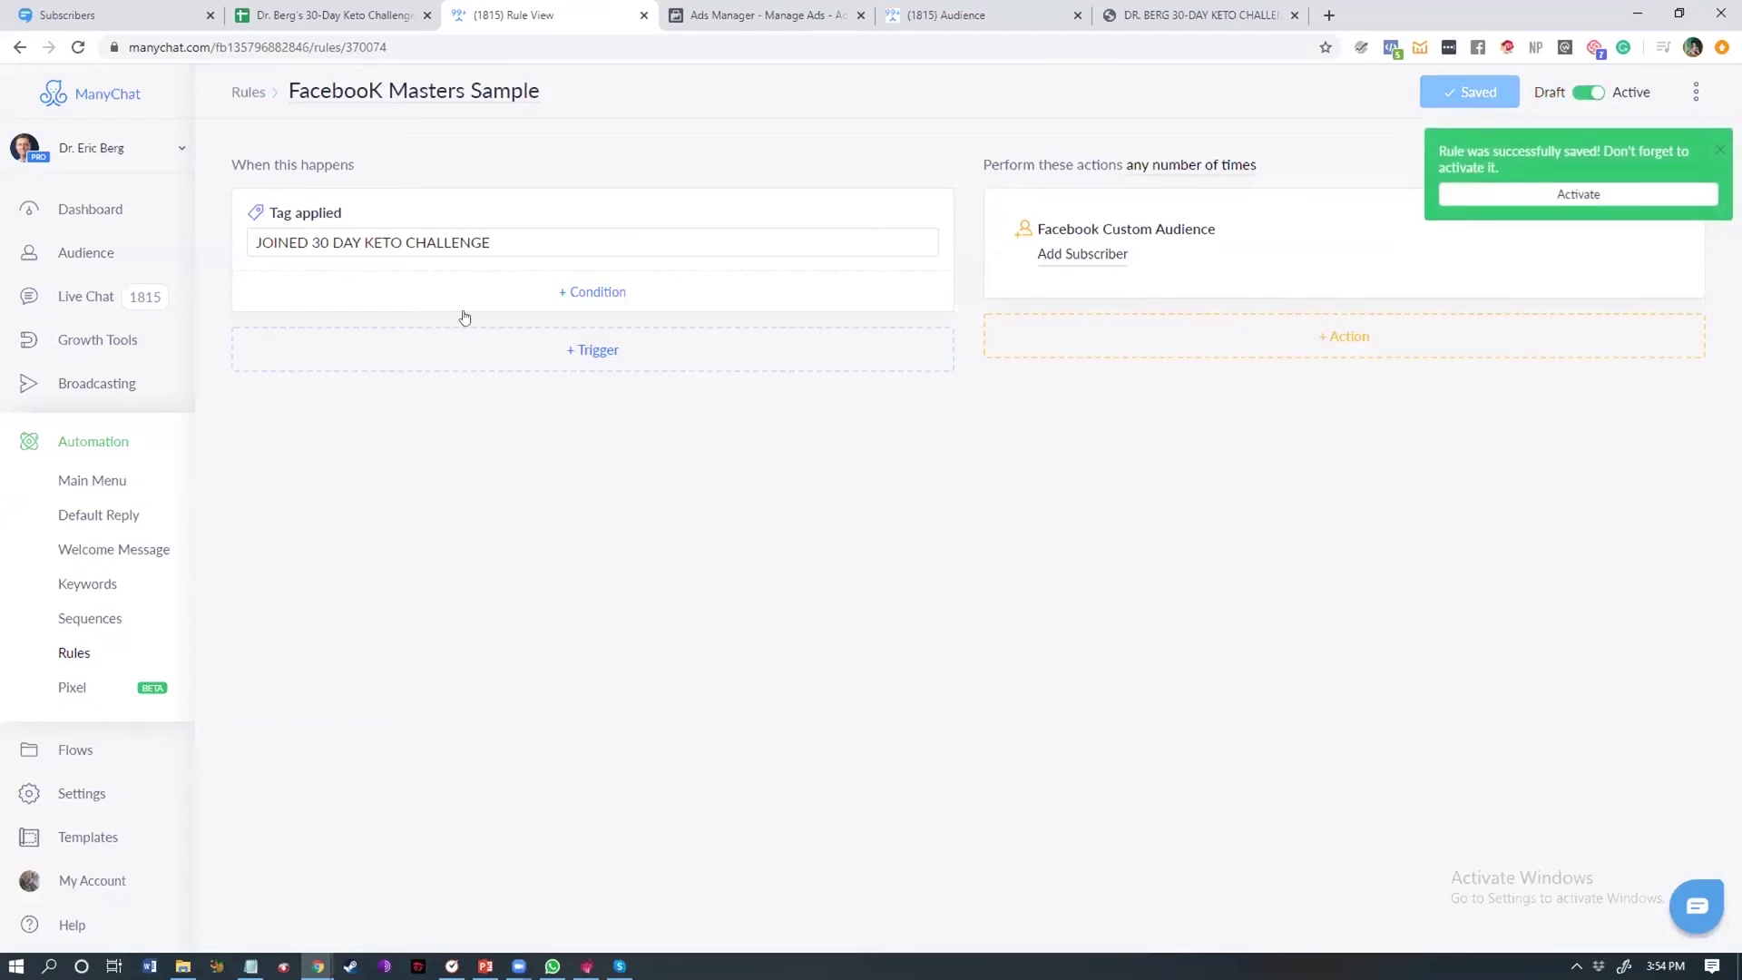
left_click_drag(481, 242, 545, 221)
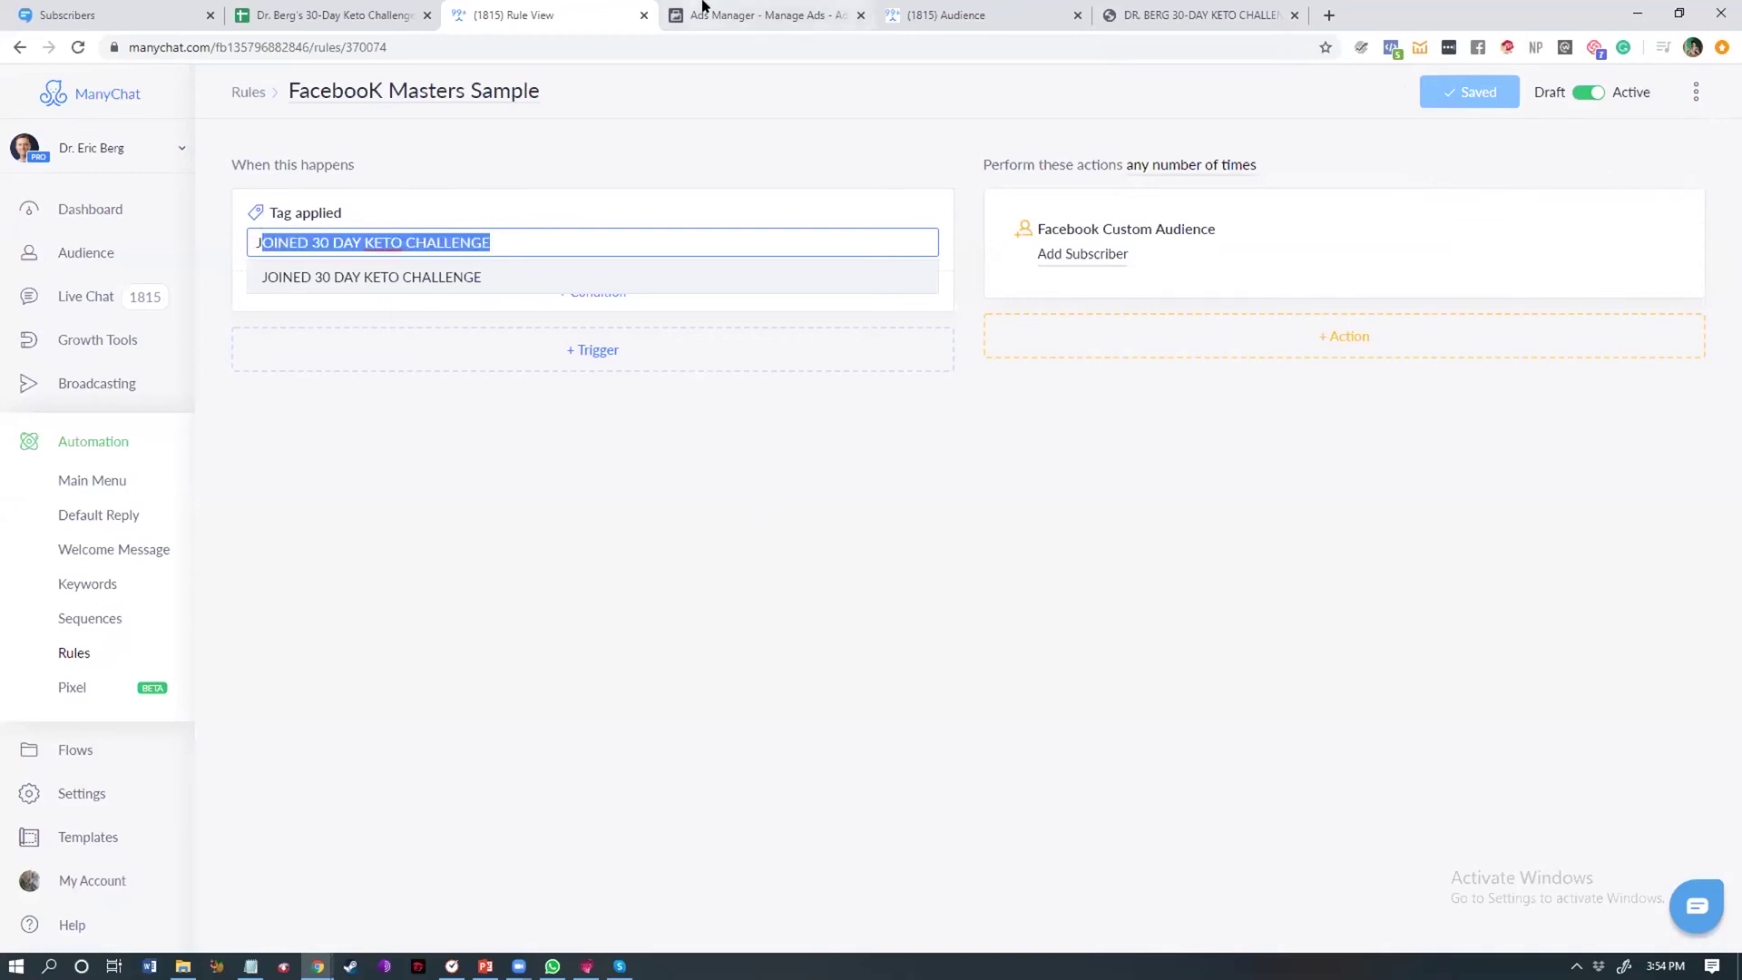
Switch to Facebook Ads Manager, open the Audiences page, and search for Facebook Sample
left_click(735, 7)
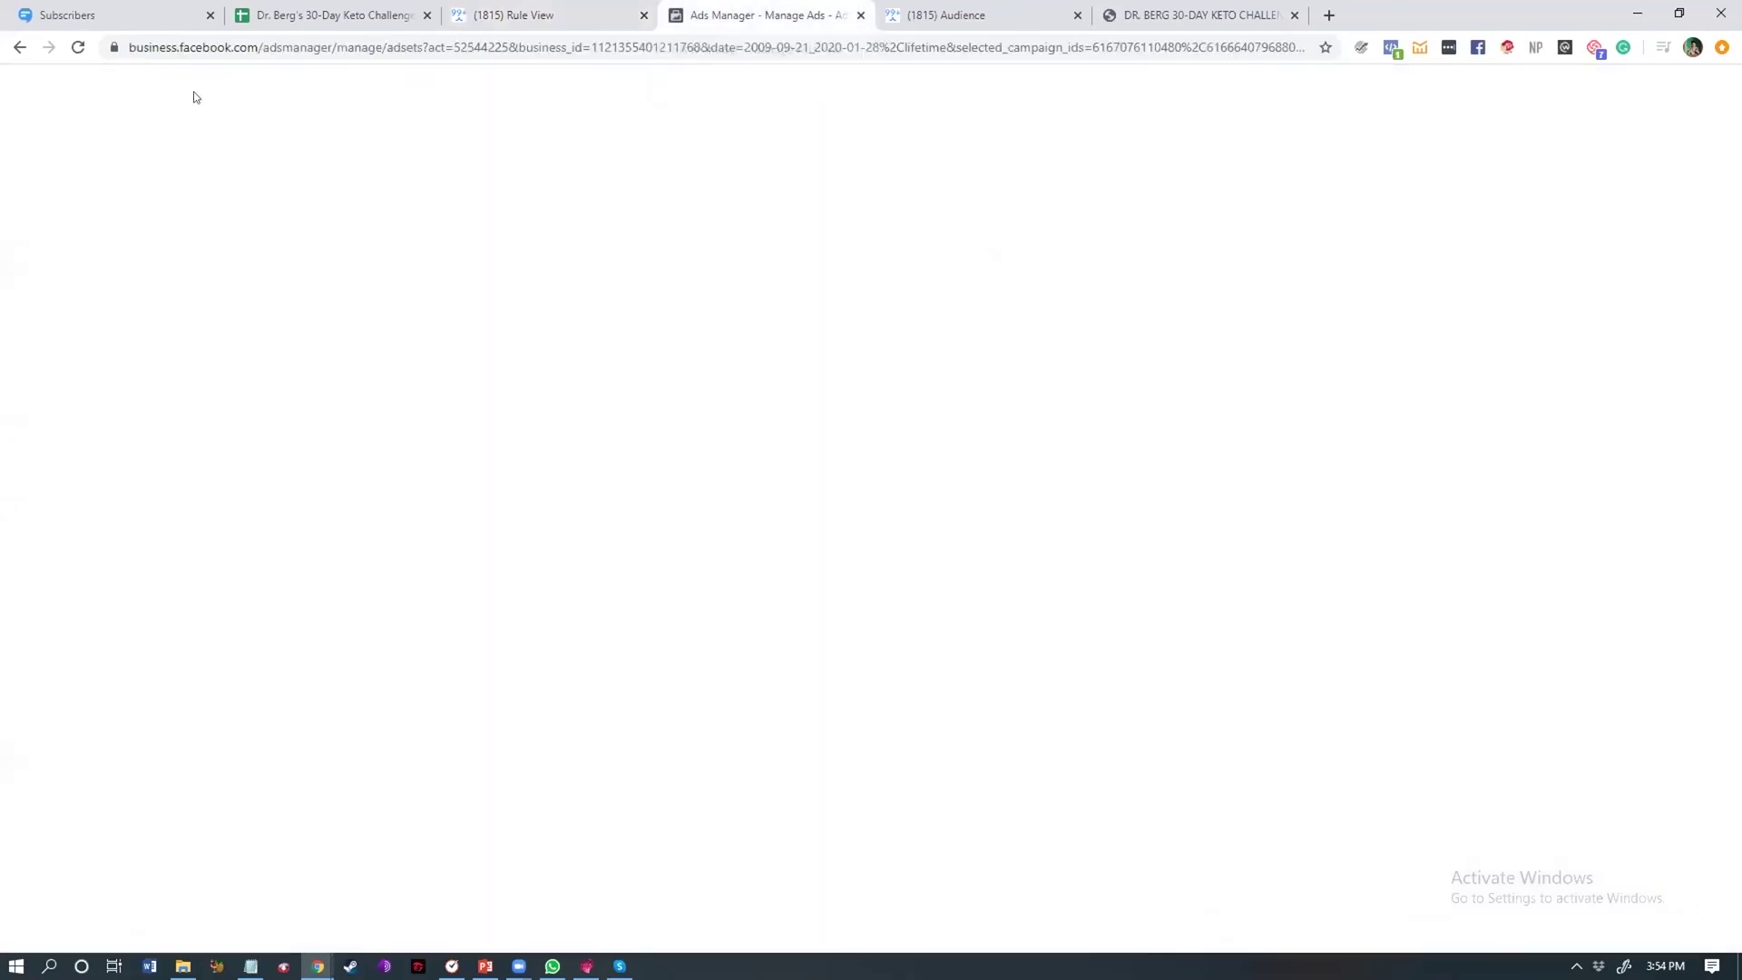
left_click(91, 84)
left_click(316, 201)
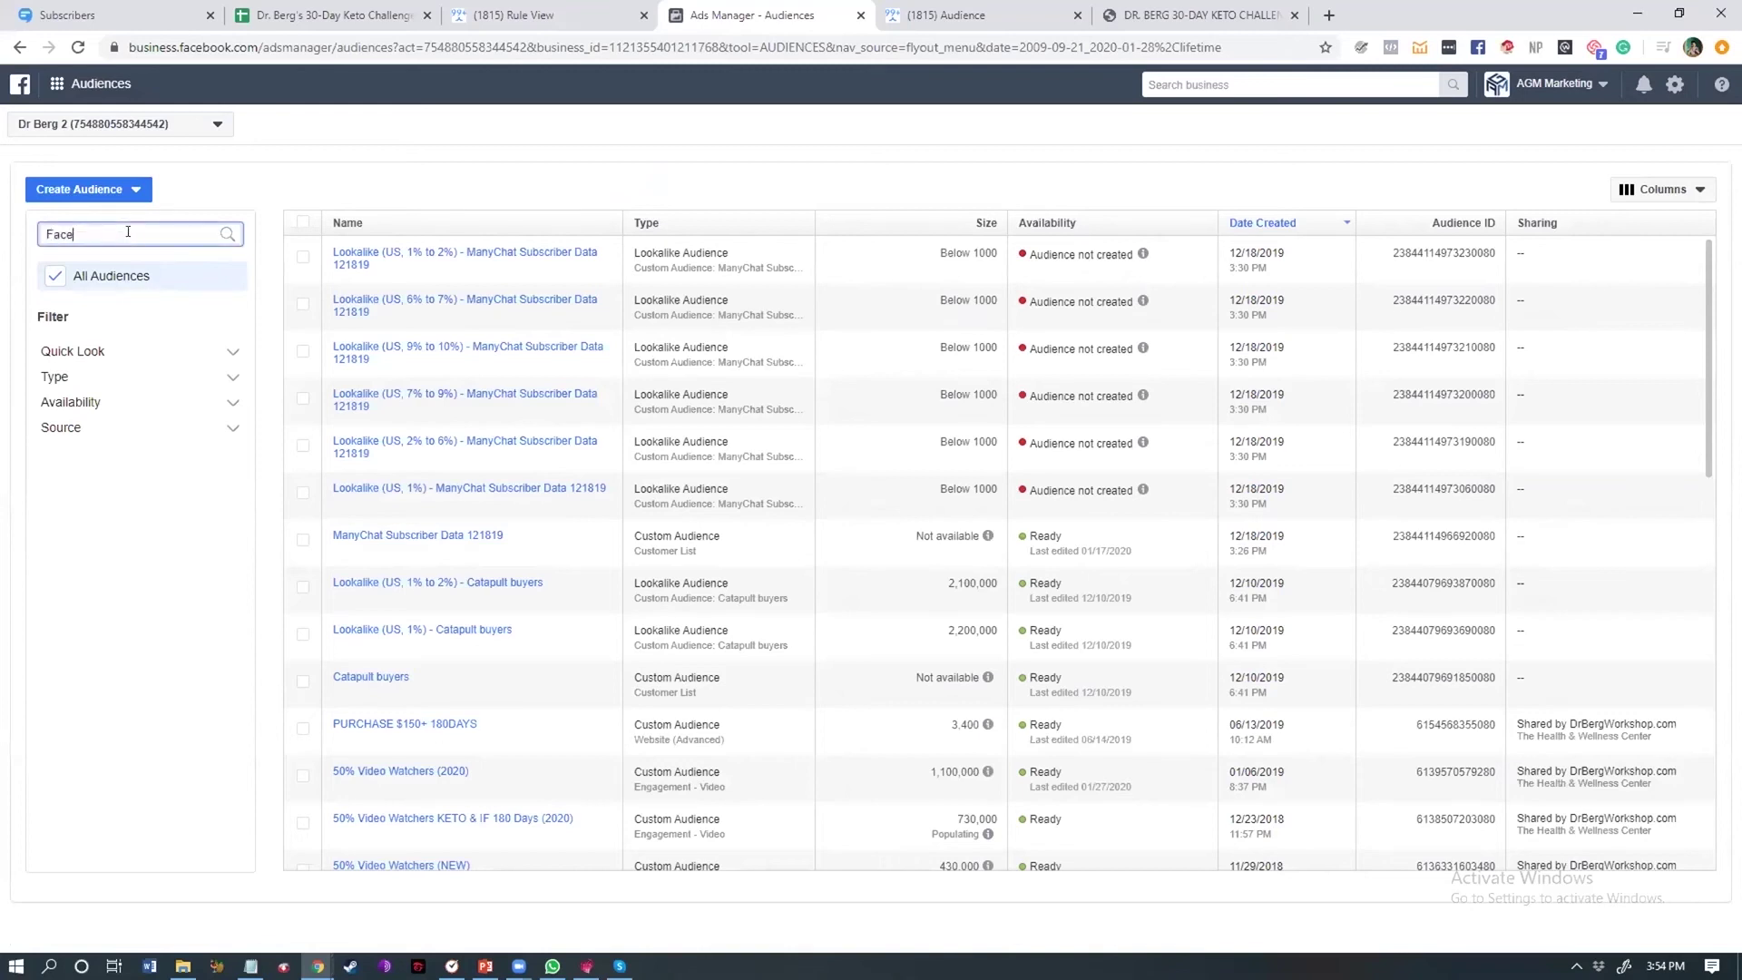
type("e")
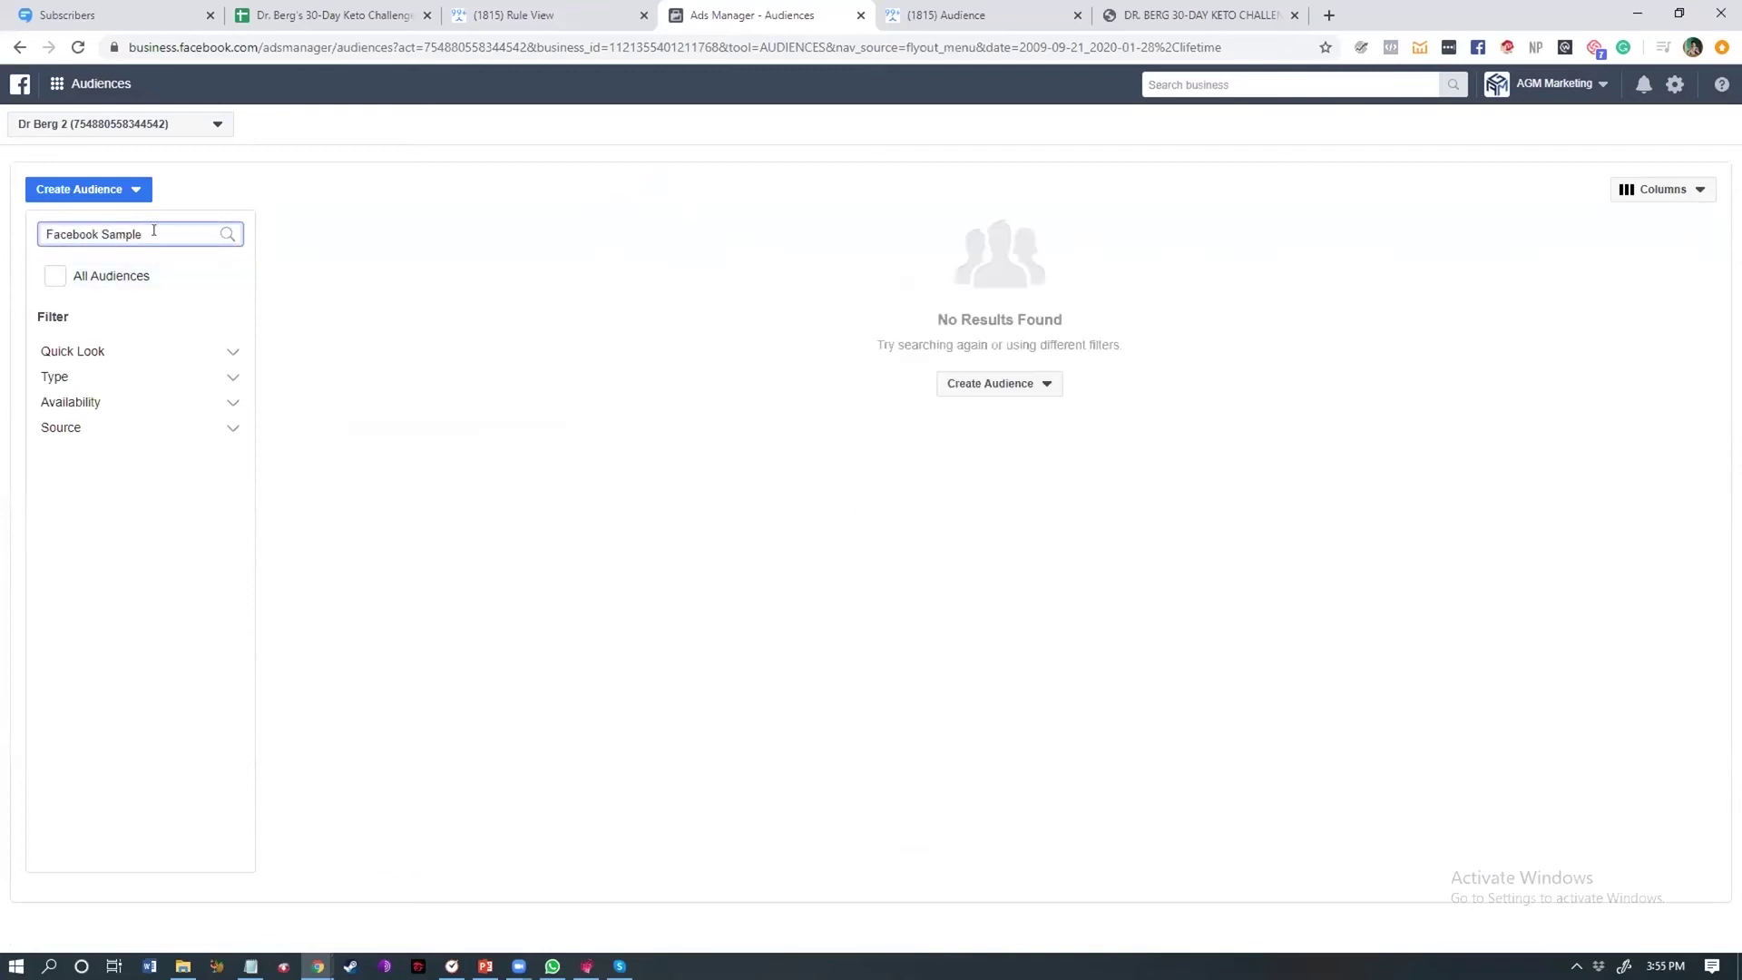
Switch to the DrBergWorkshop.com ad account, clear the name search, and check the size of the Facebook SAMPLE audience
left_click(106, 127)
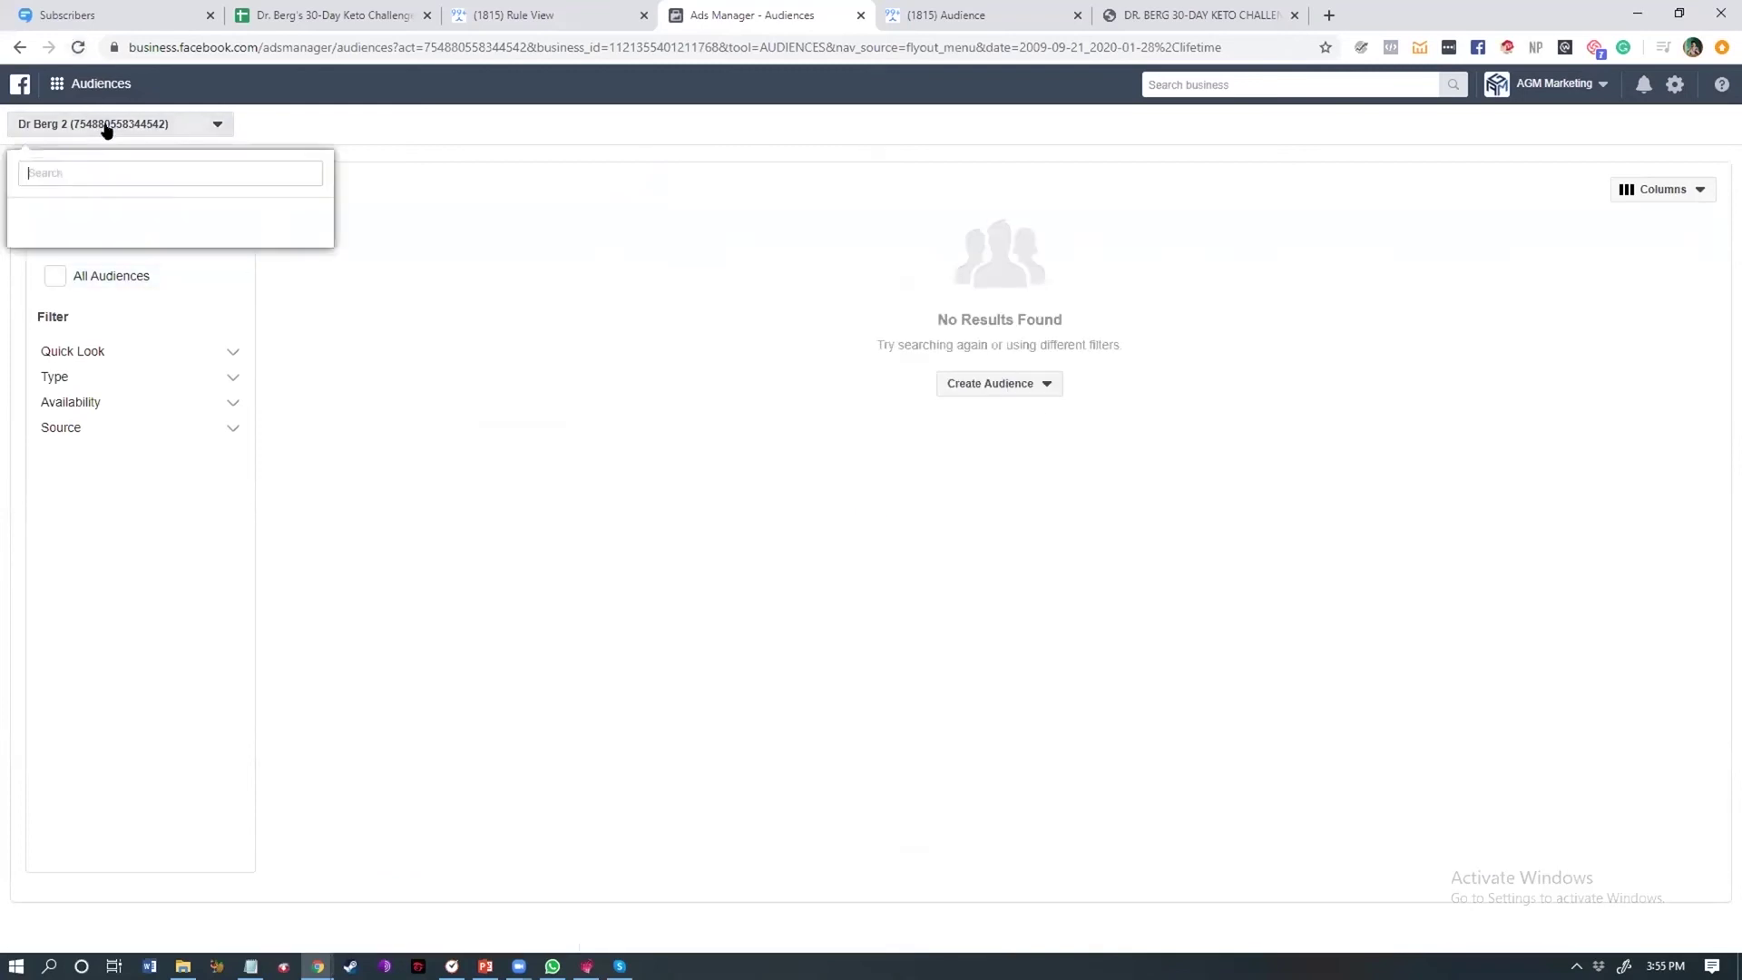
type("drb")
left_click(151, 234)
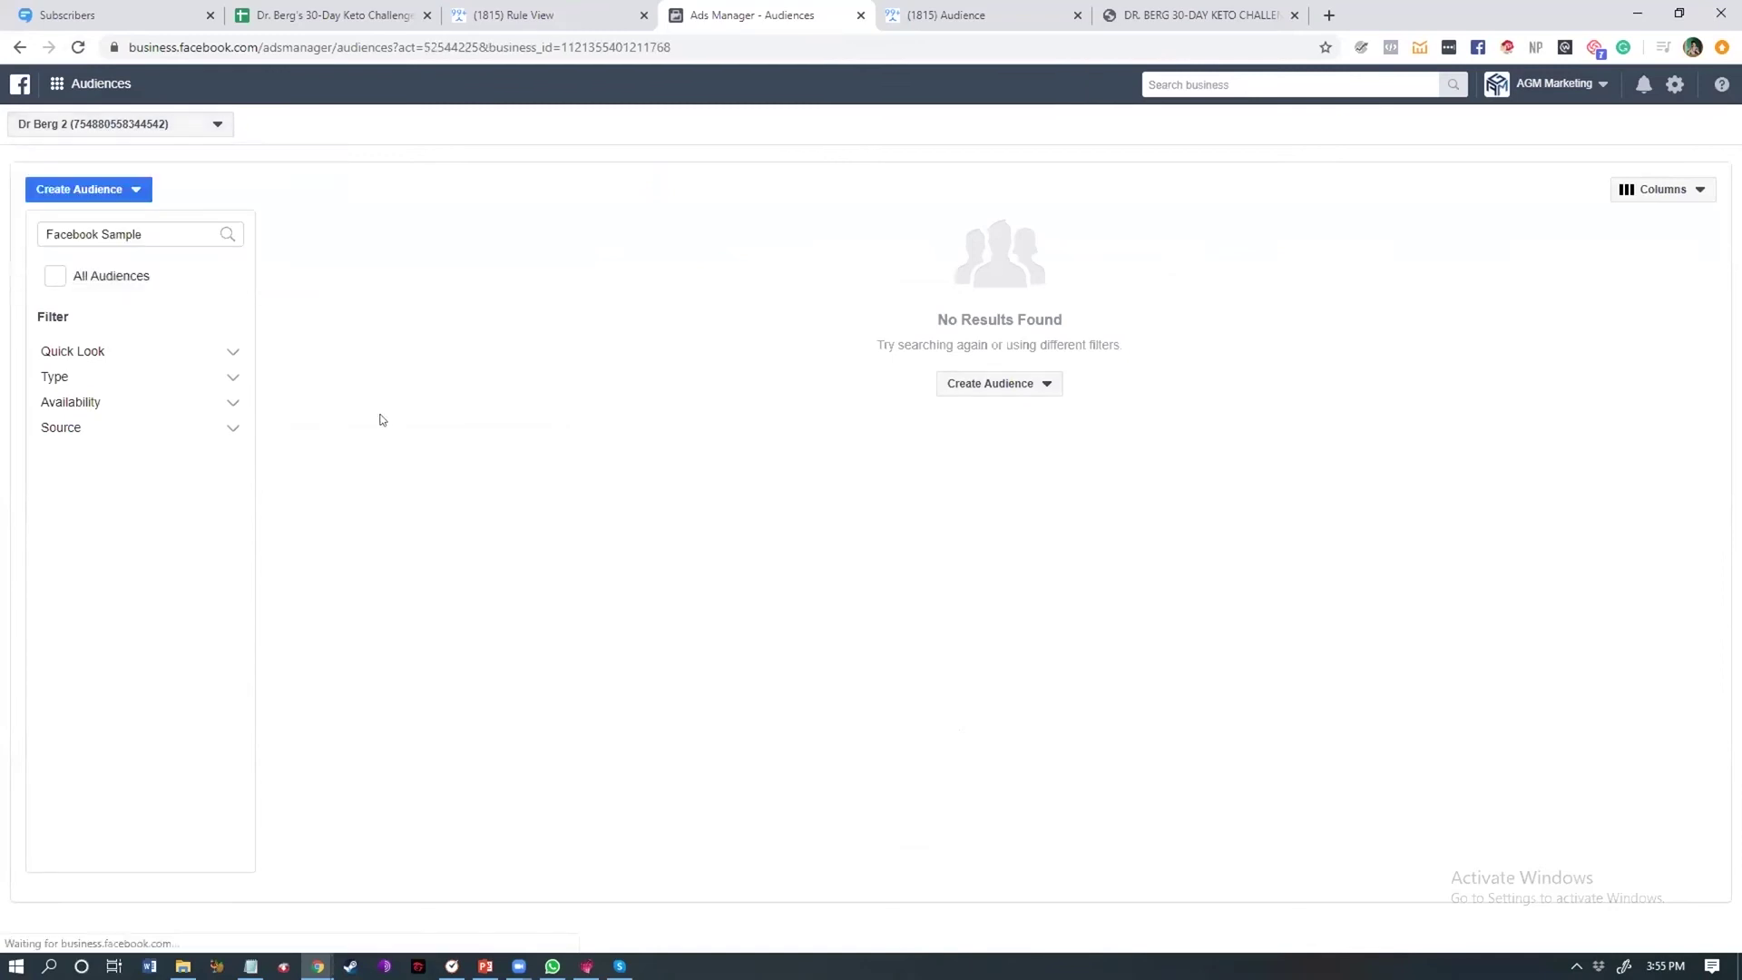
double_click(125, 233)
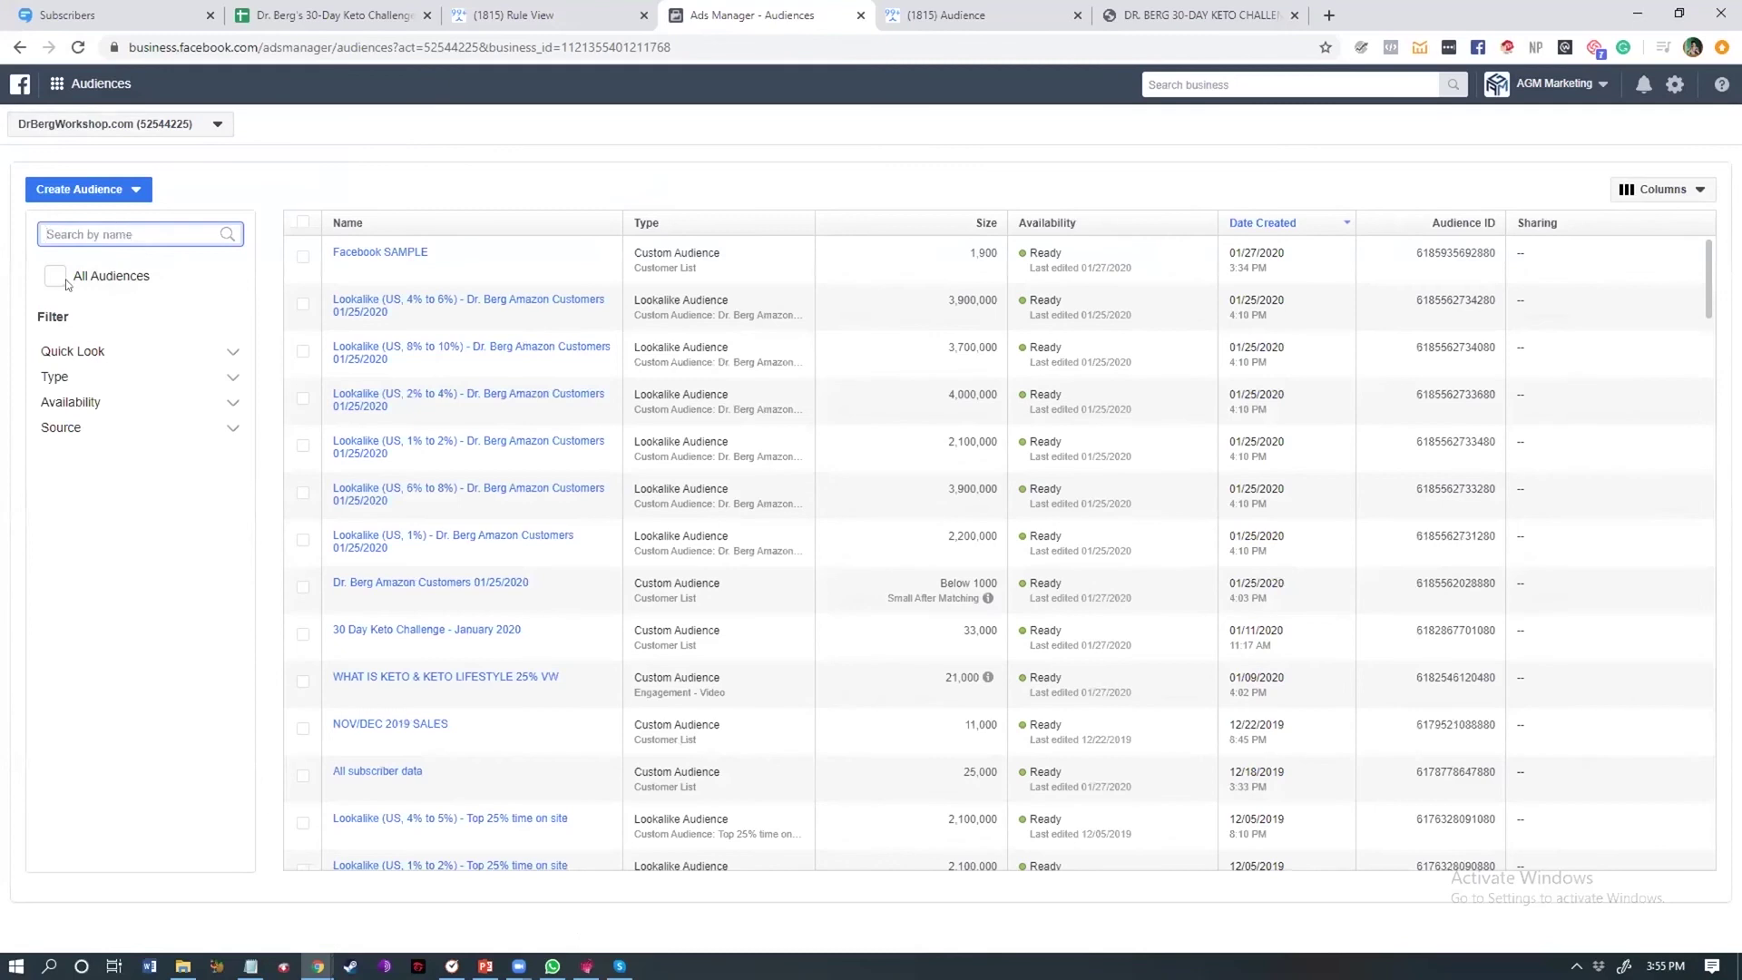
mouse_move(392, 259)
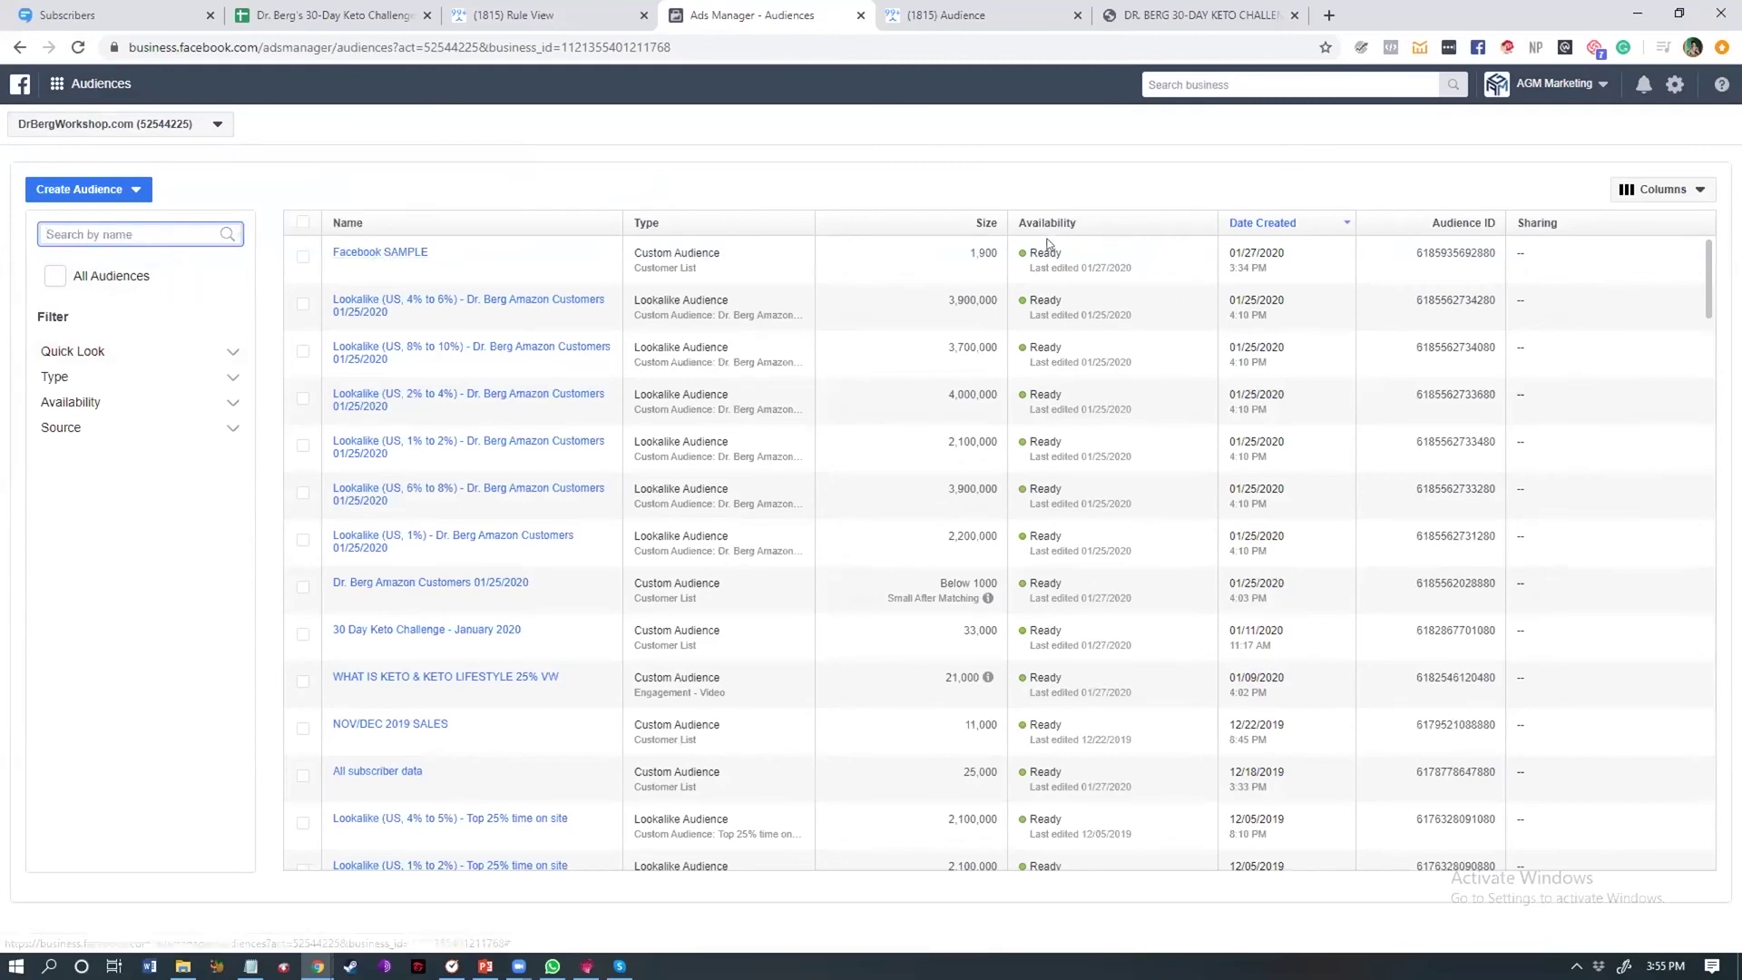
left_click(982, 247)
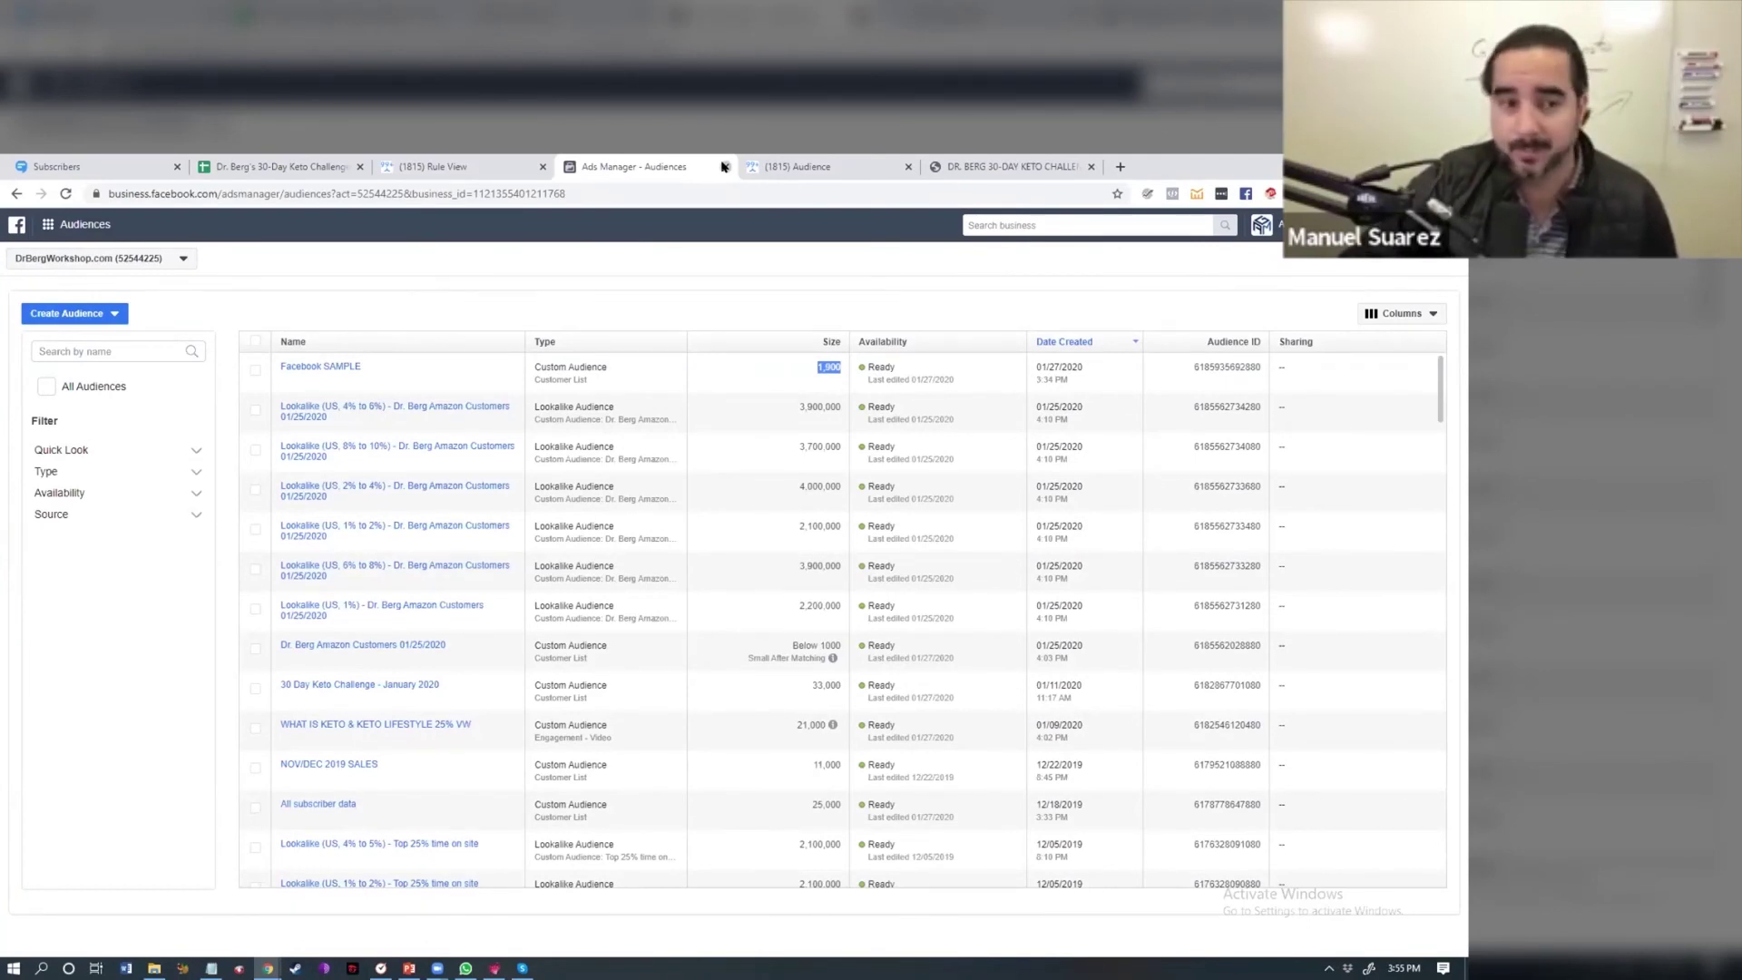
Close Ads Manager, return to the FacebooK Masters Sample rule in ManyChat, and set it back to draft
left_click(723, 166)
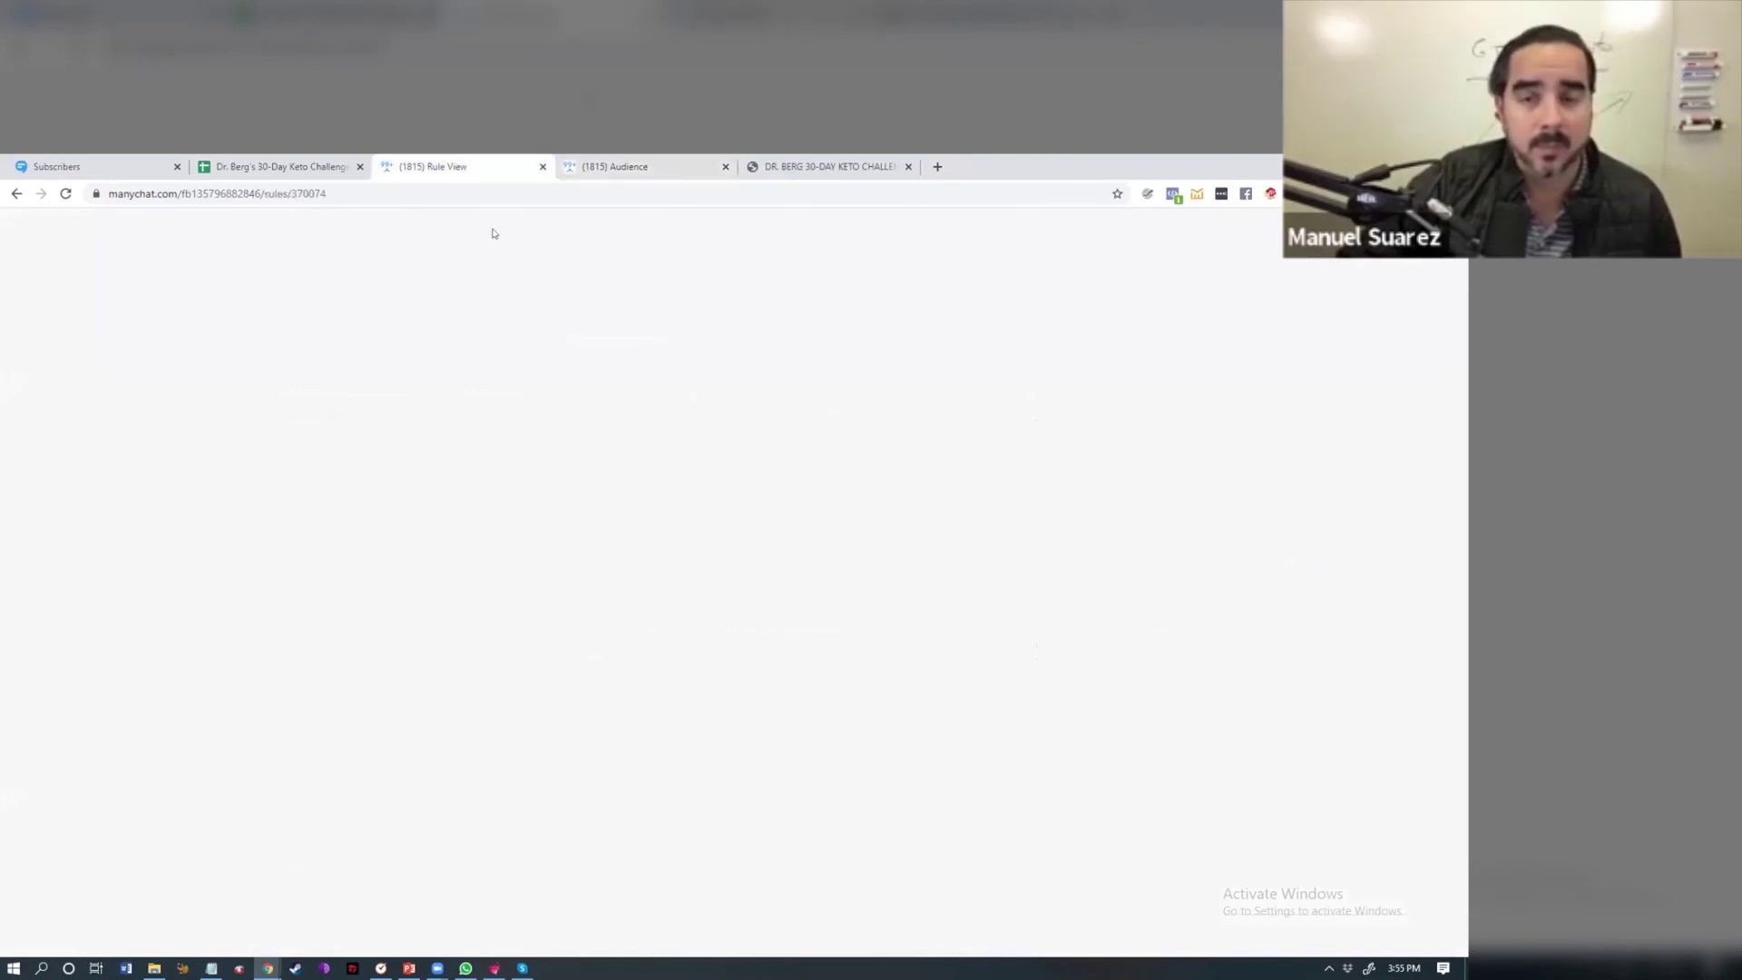
left_click(430, 166)
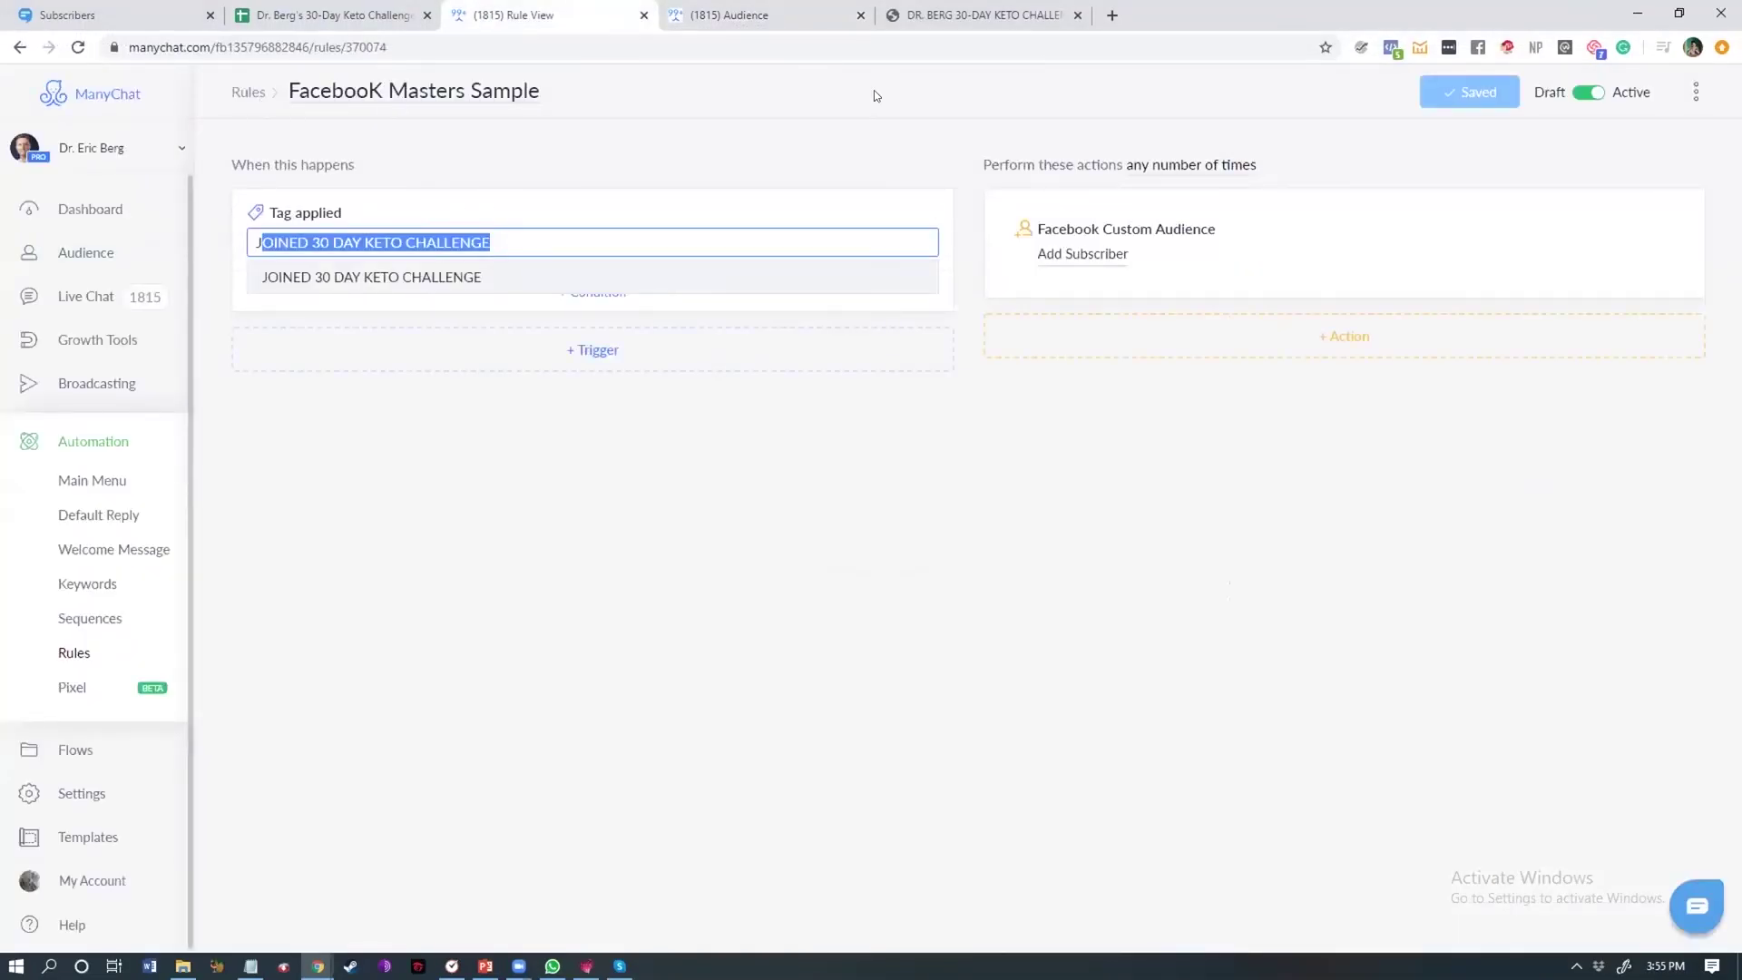
left_click(1580, 99)
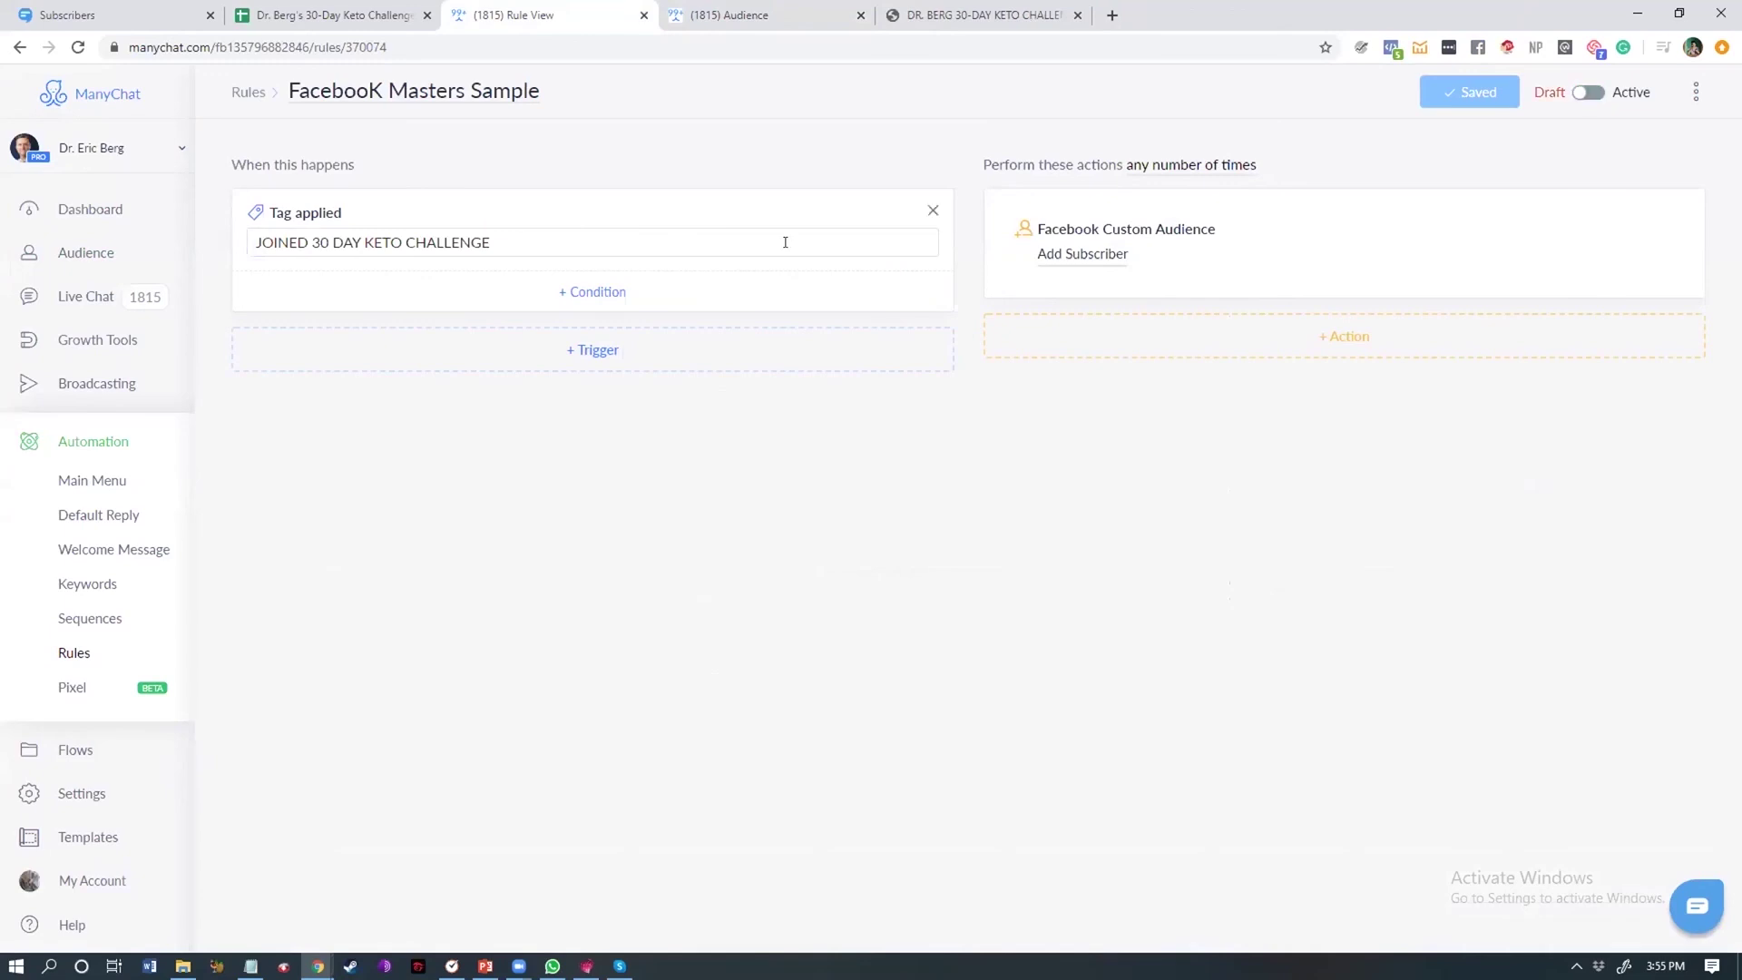
Leave the rule for the rules list and open the Audience page with the subscribers
left_click(250, 94)
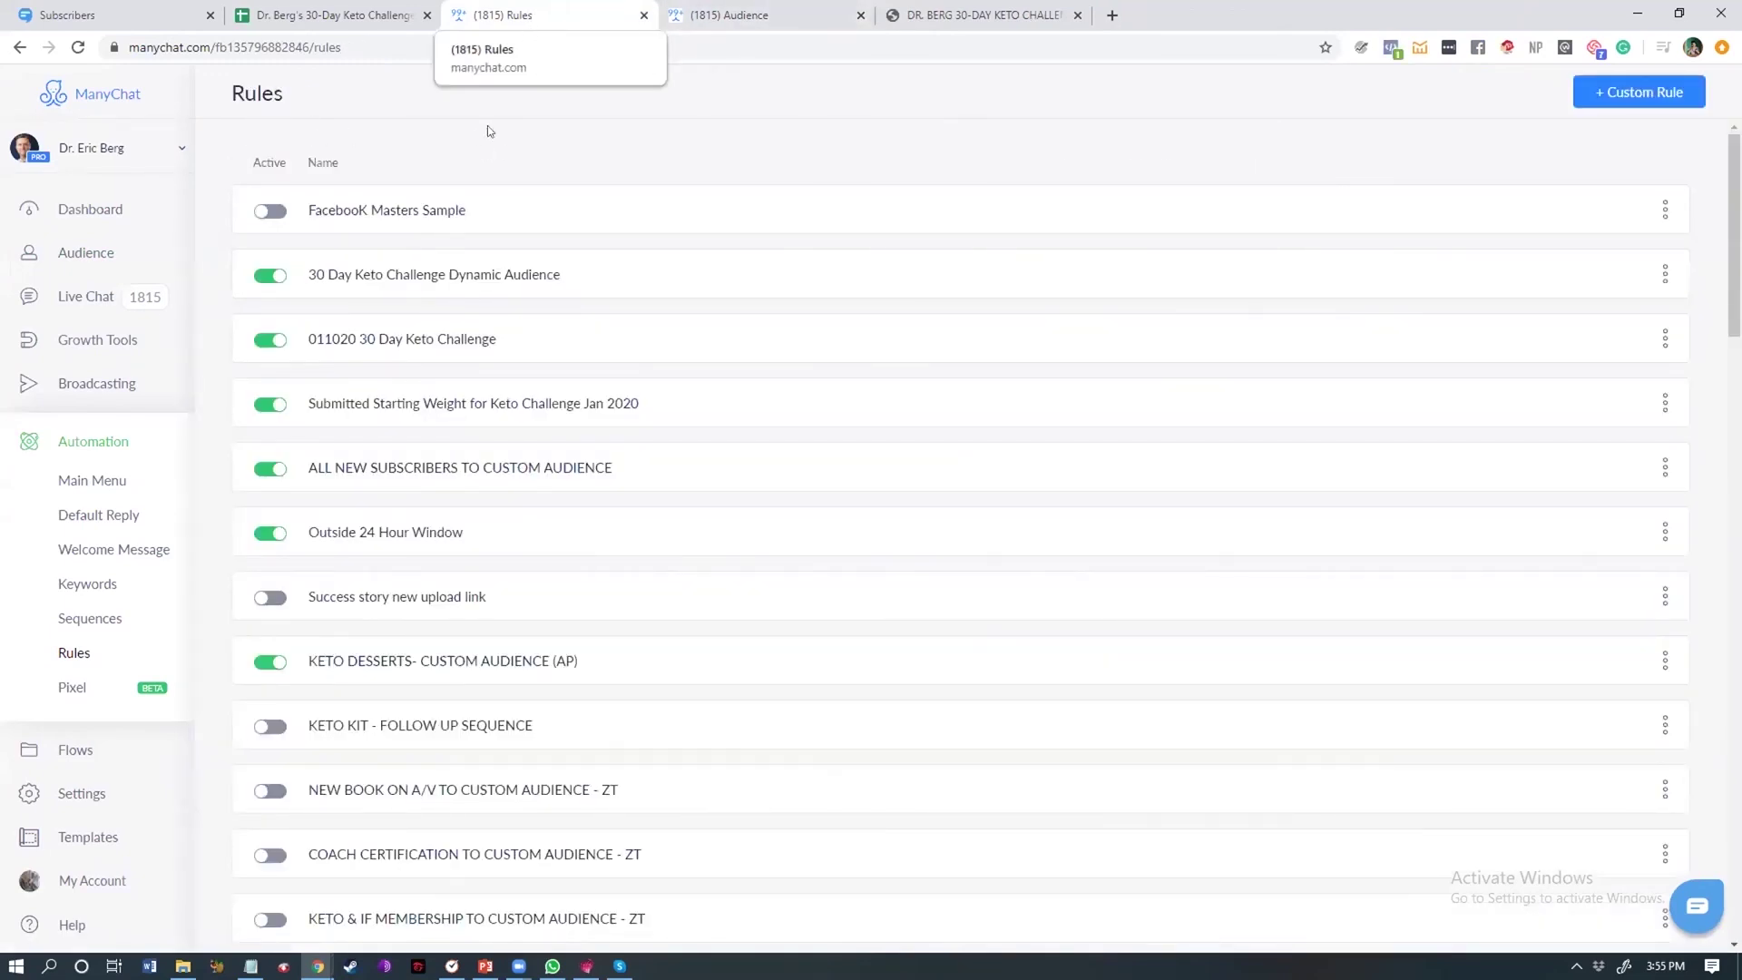
left_click(48, 266)
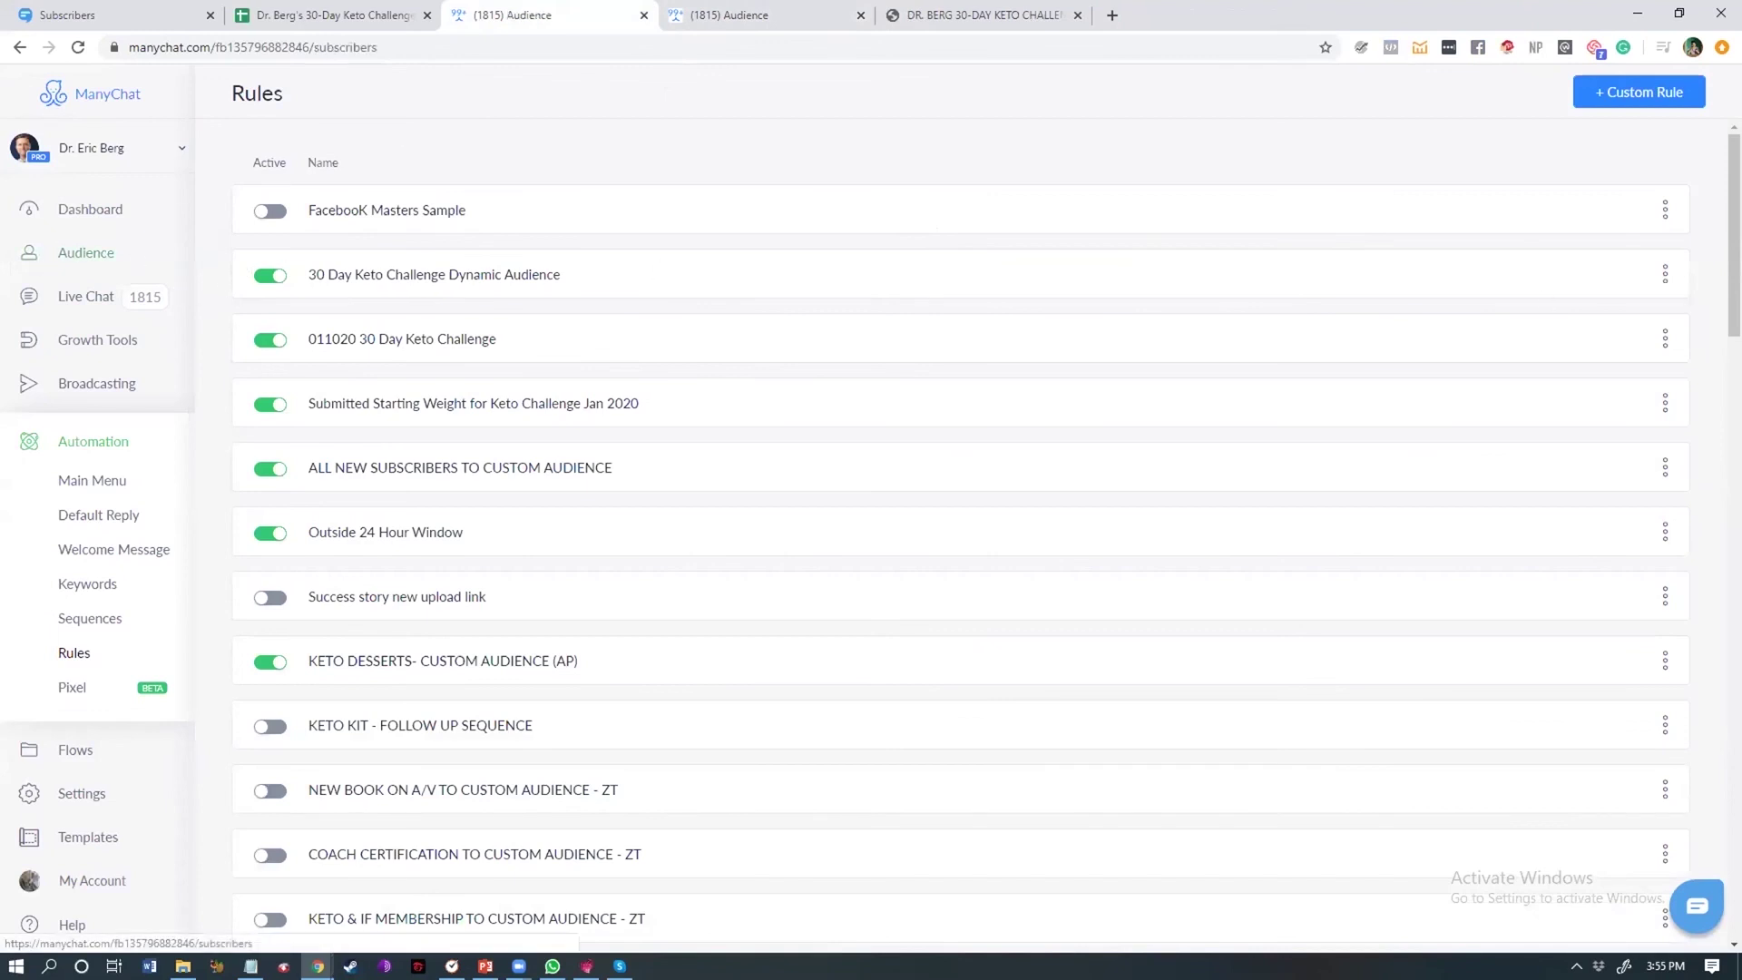